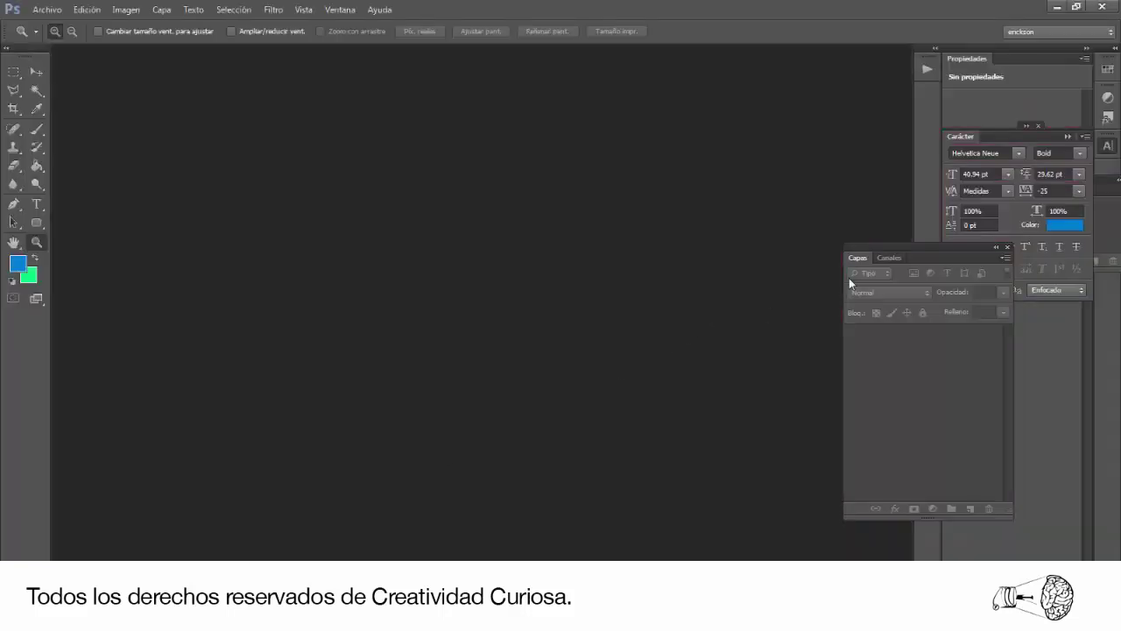
Open the portrait JPG from VideoTuto/Pop_art, keeping its embedded colour profile.
drag(892, 254, 826, 269)
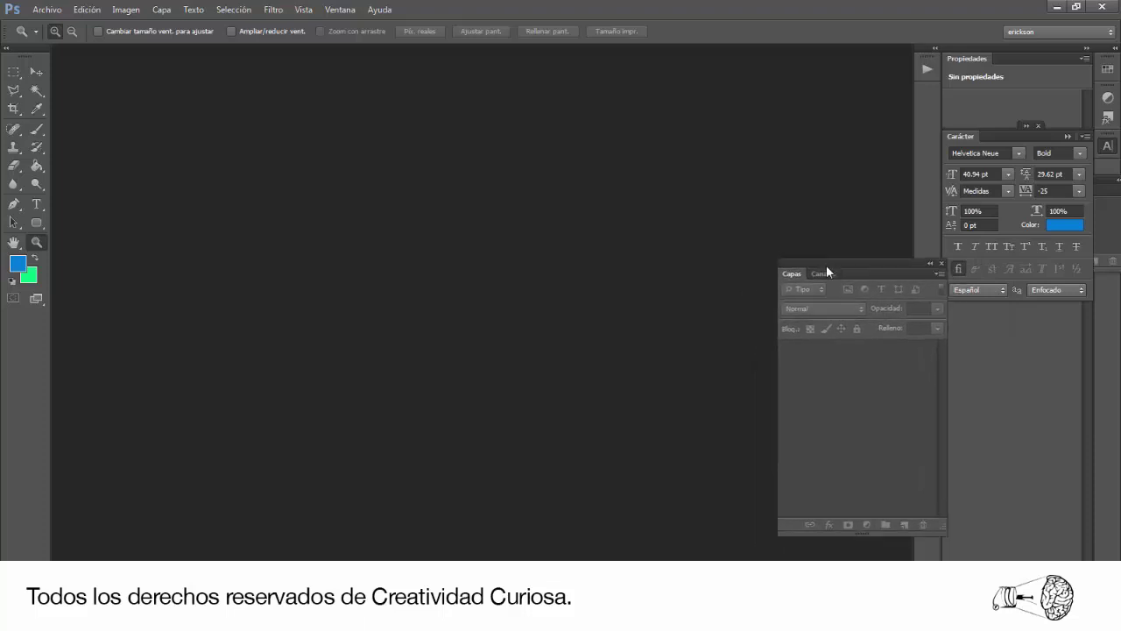
click(53, 14)
click(50, 33)
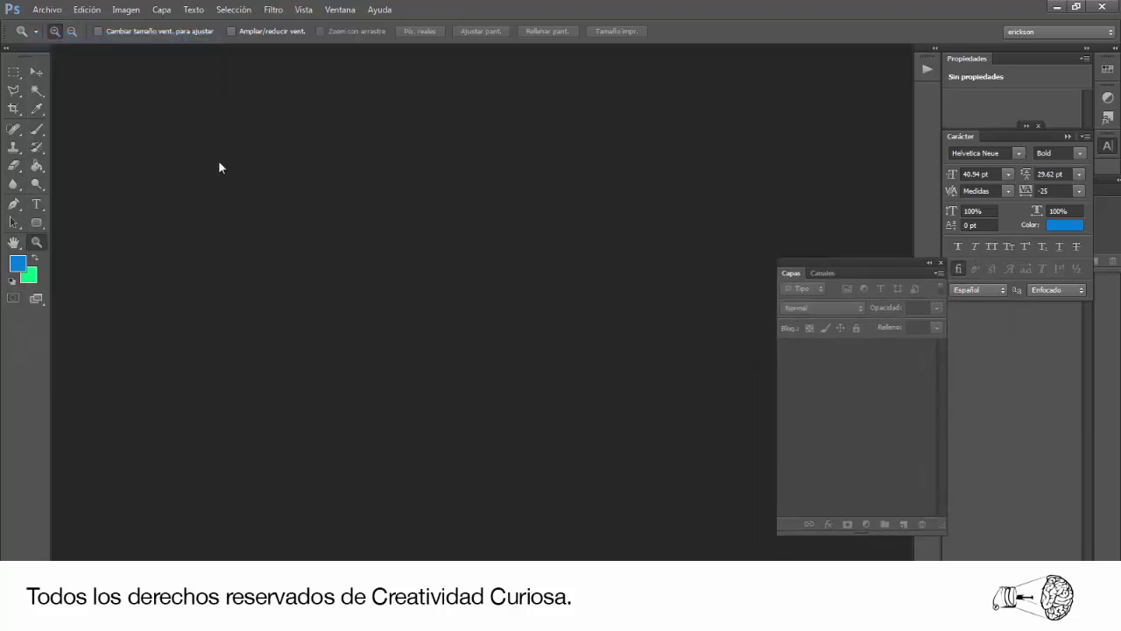
click(295, 39)
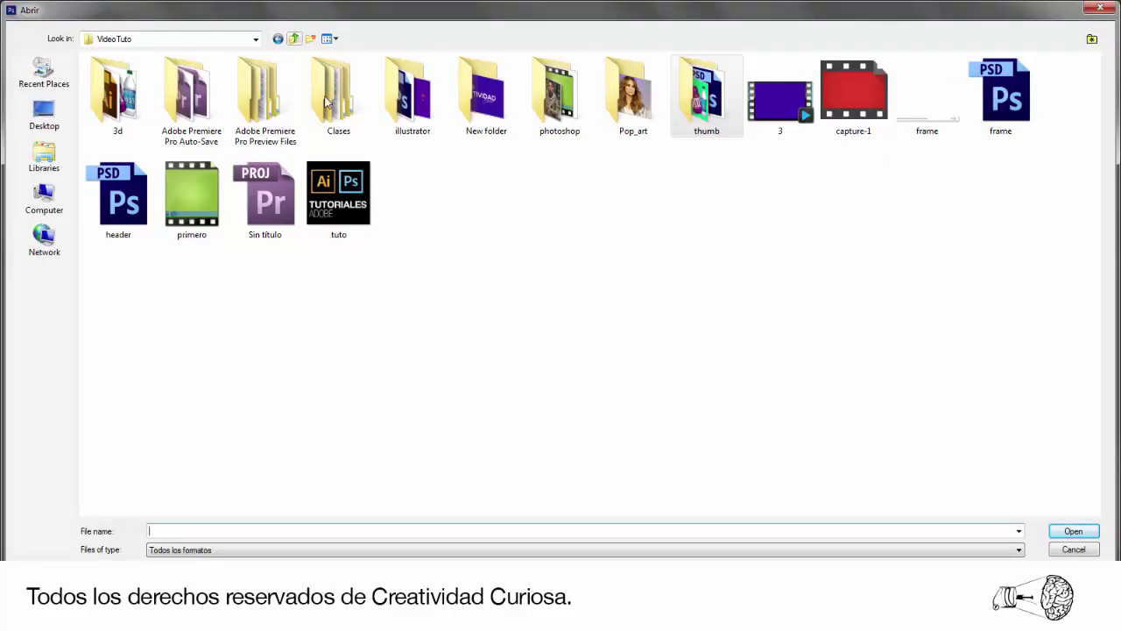
double_click(633, 96)
click(122, 123)
double_click(123, 123)
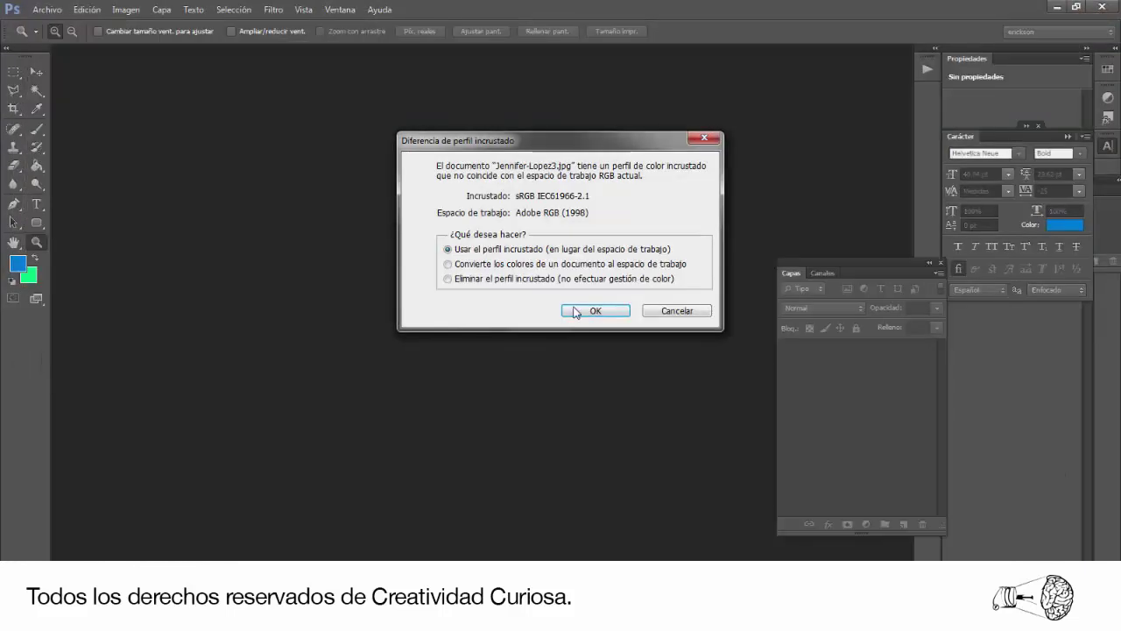
key(Return)
mouse_move(846, 262)
mouse_down()
mouse_move(968, 262)
mouse_move(947, 268)
mouse_up()
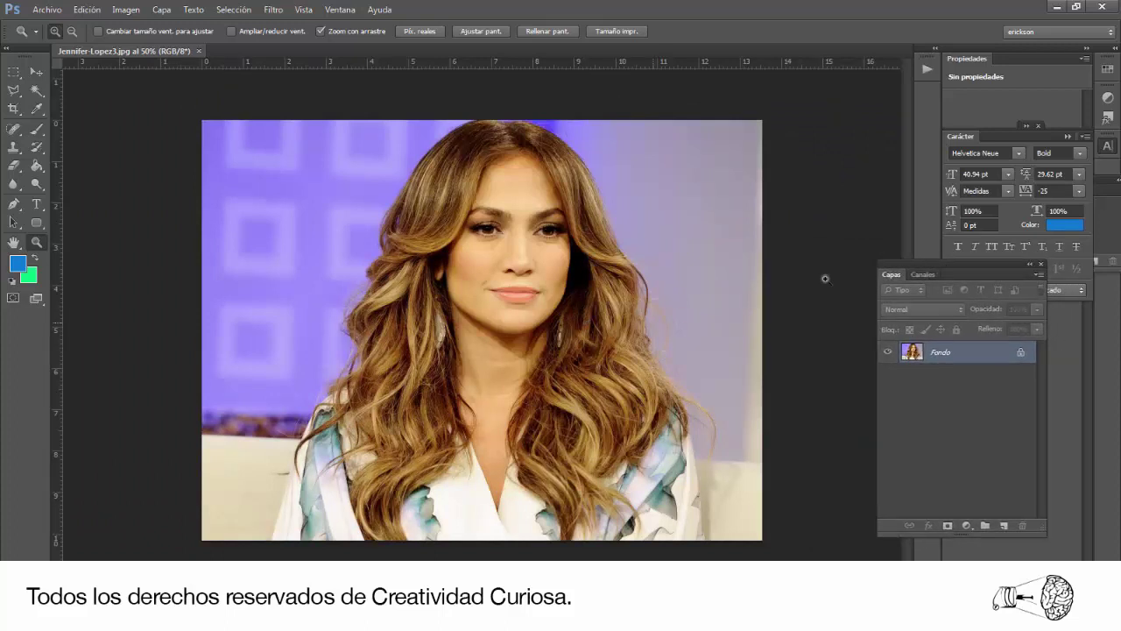
Turn the Fondo background into layer Capa 0 and convert the image to Grayscale, discarding colour.
double_click(943, 354)
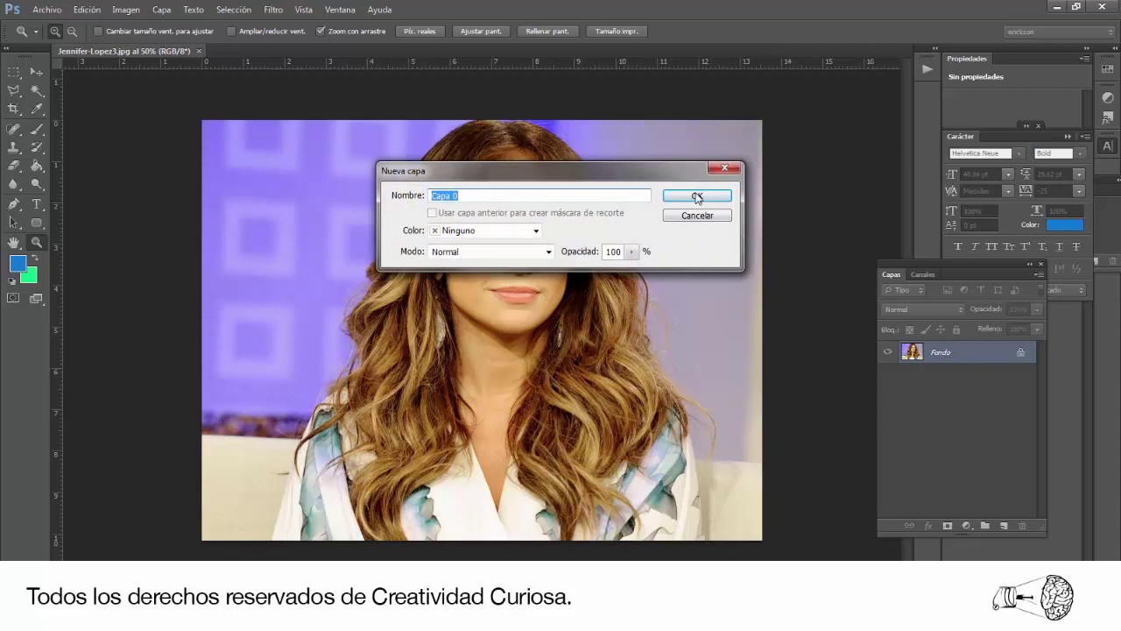
click(696, 196)
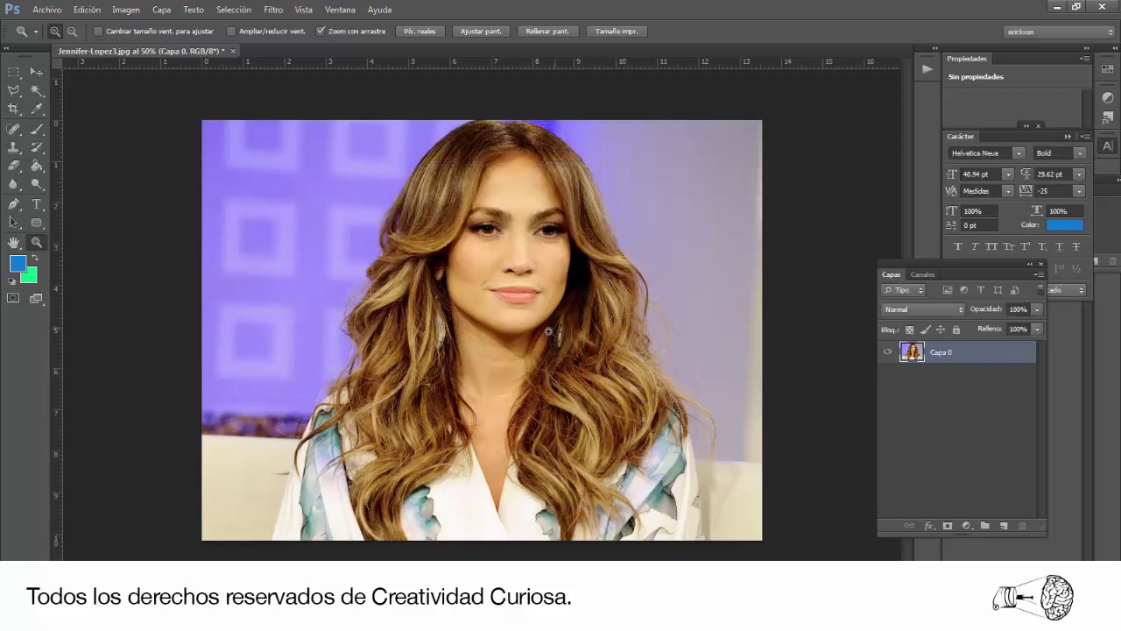
click(124, 12)
mouse_move(206, 25)
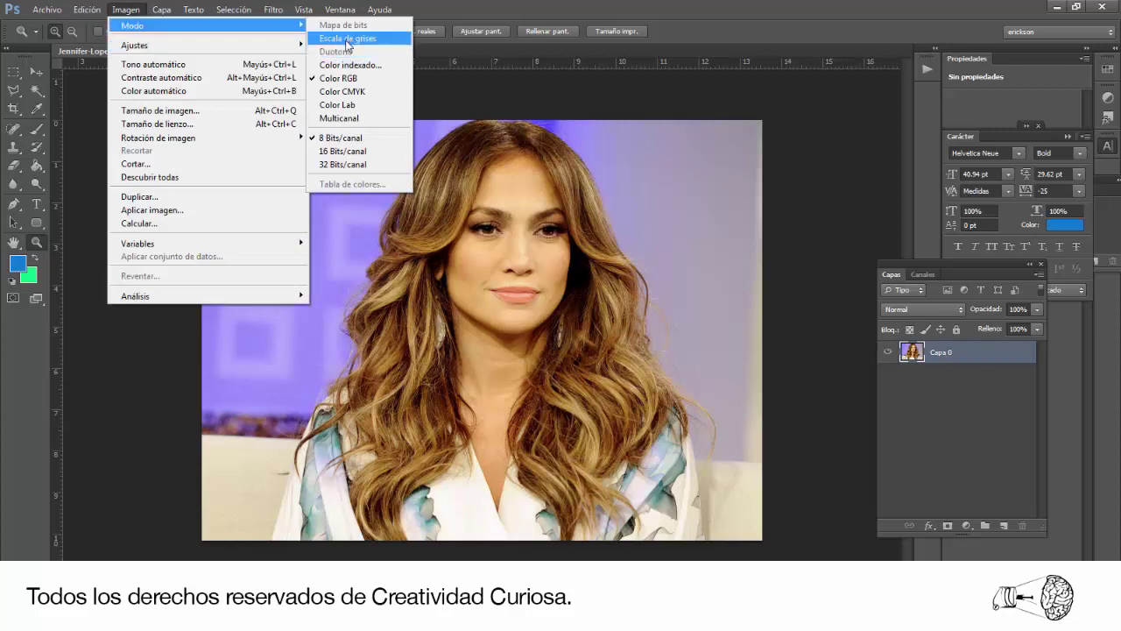
click(349, 40)
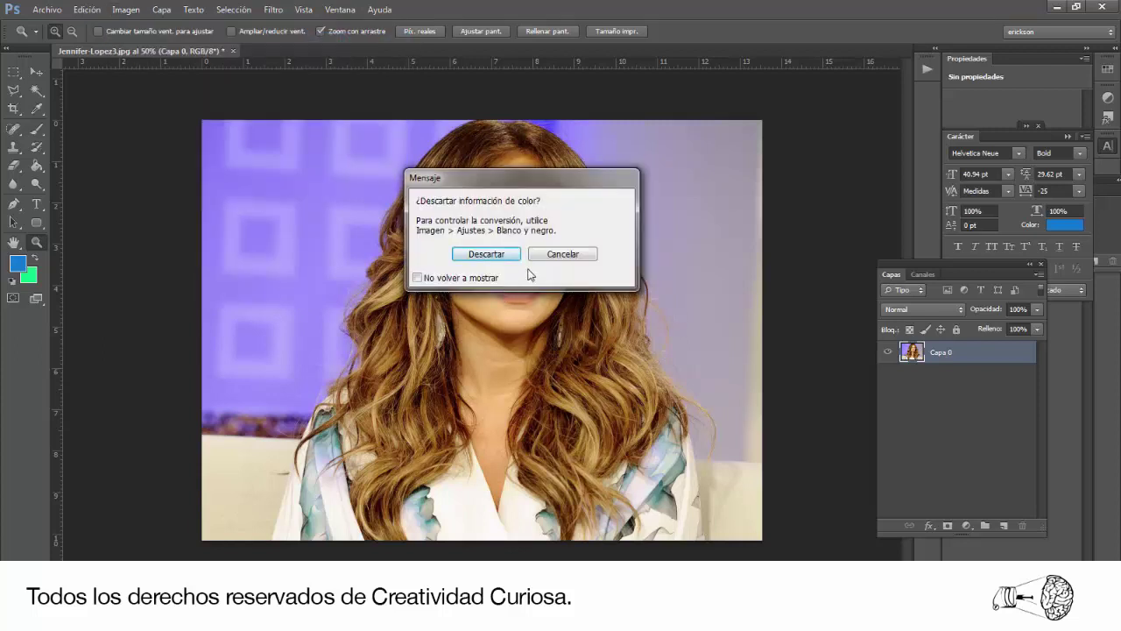
click(503, 255)
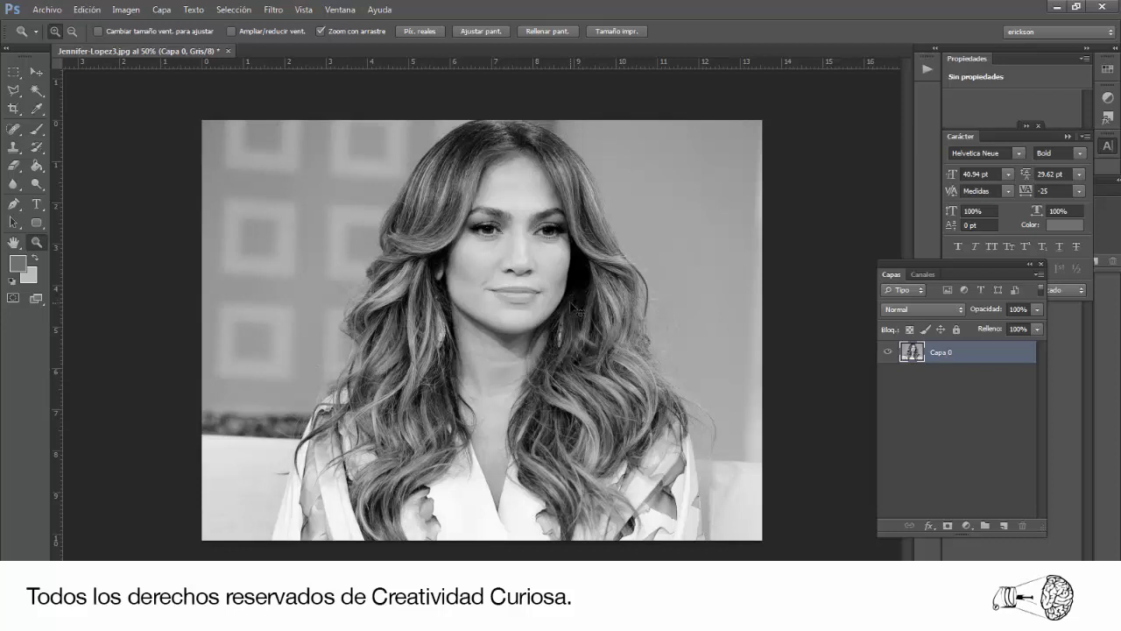
Duplicate Capa 0 into a Capa 0 copia layer above it.
key(ctrl+j)
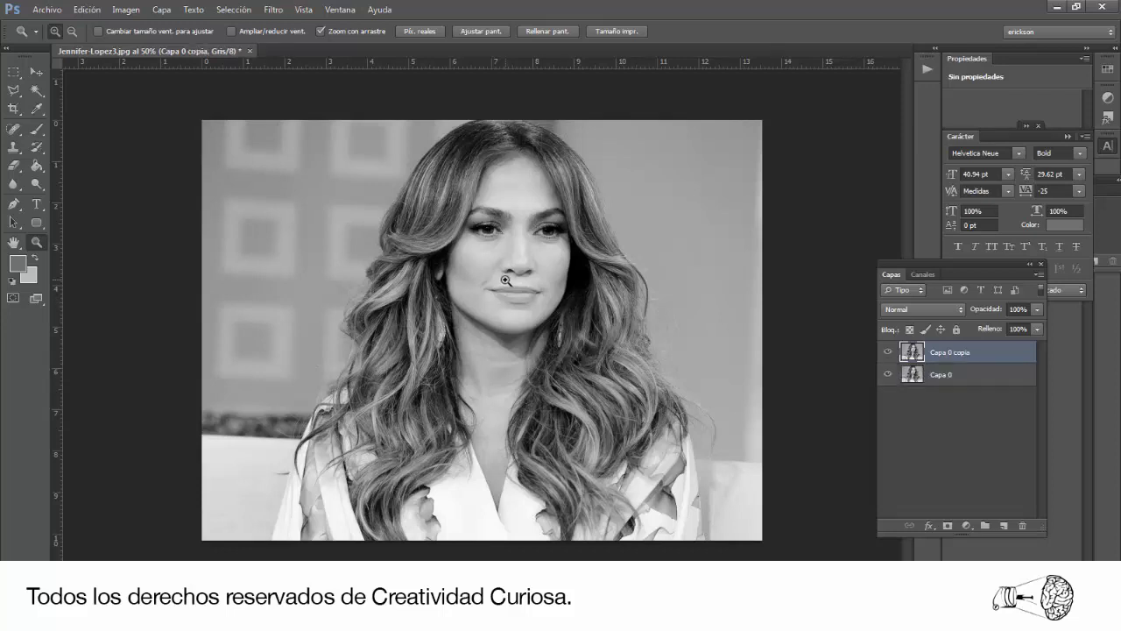
key(Delete)
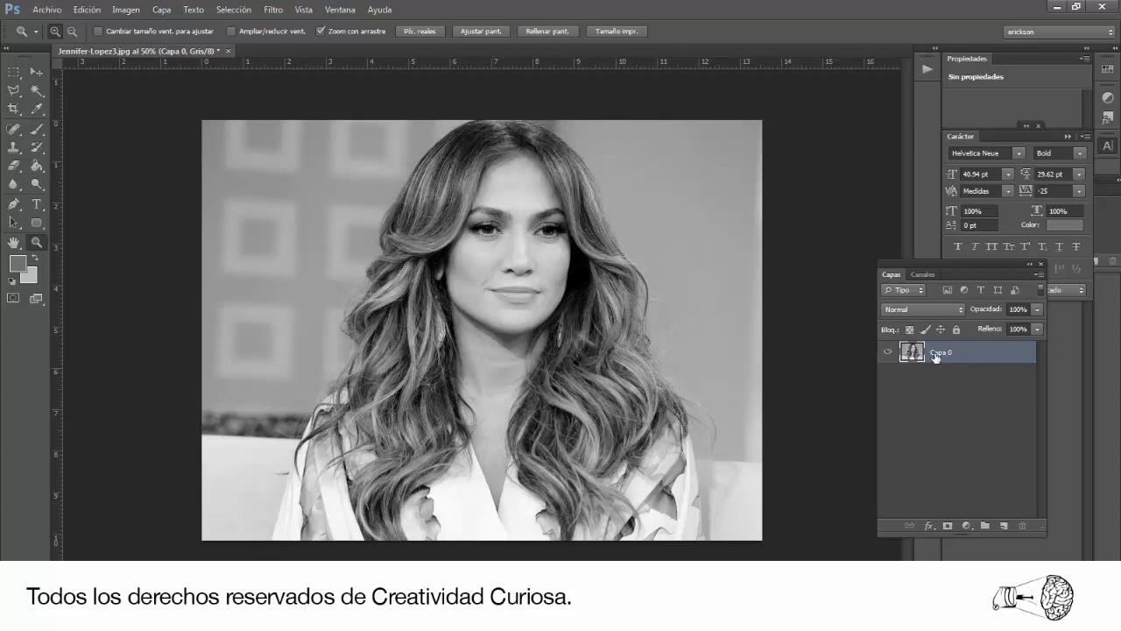
drag(940, 353, 1005, 526)
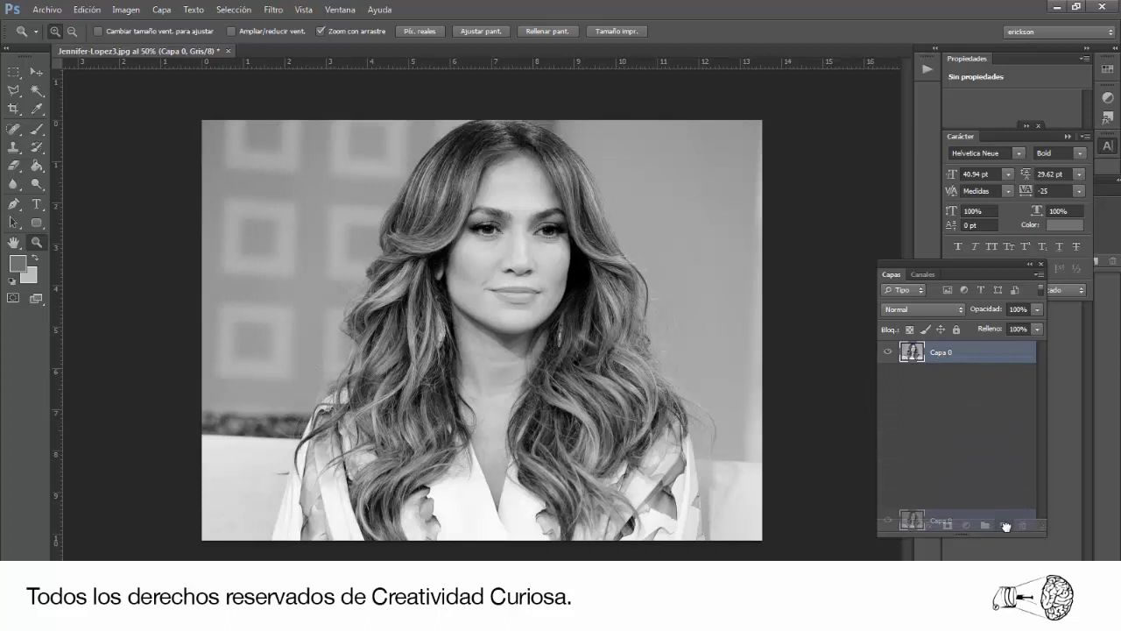
drag(1006, 526, 1005, 525)
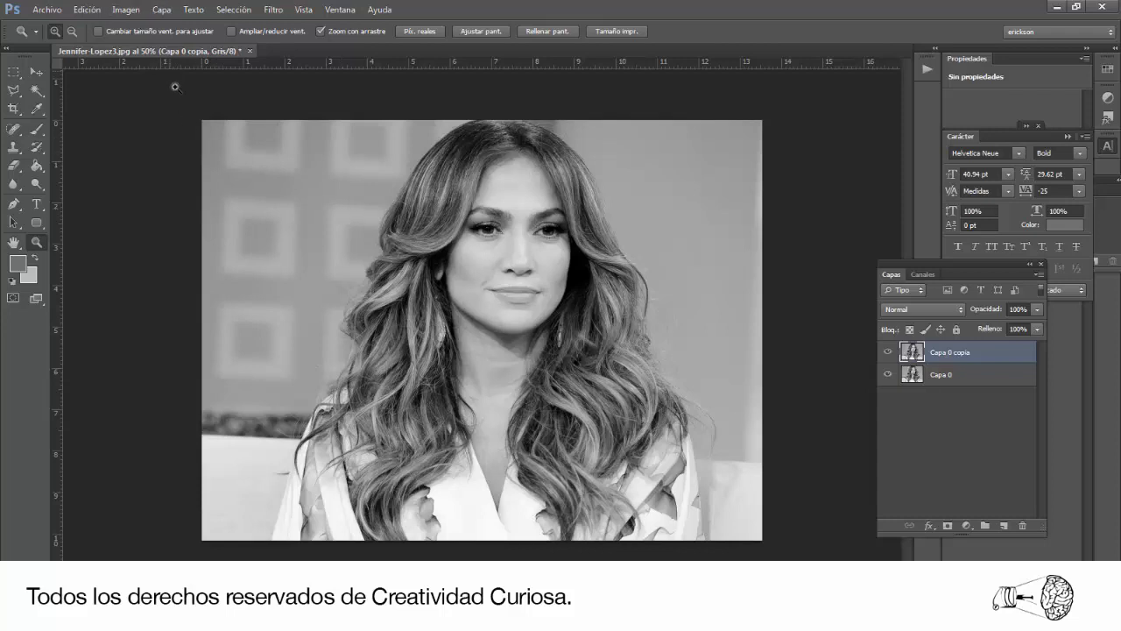
Apply Levels to Capa 0 copia with input values 96, 3.60 and 161.
key(ctrl+l)
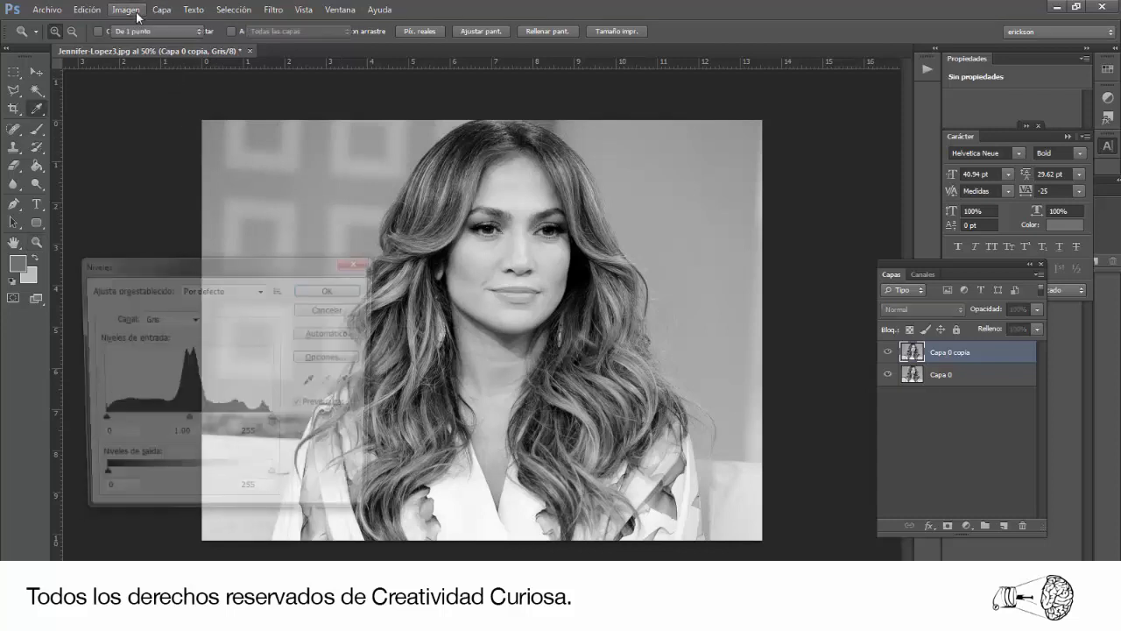
click(358, 261)
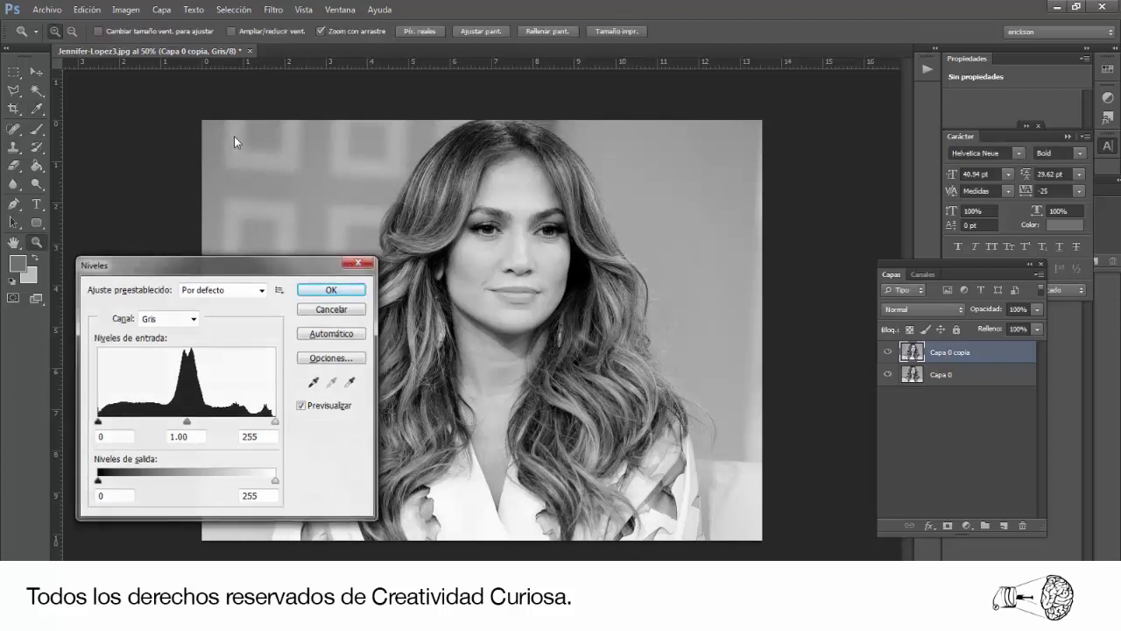
click(125, 11)
mouse_move(134, 44)
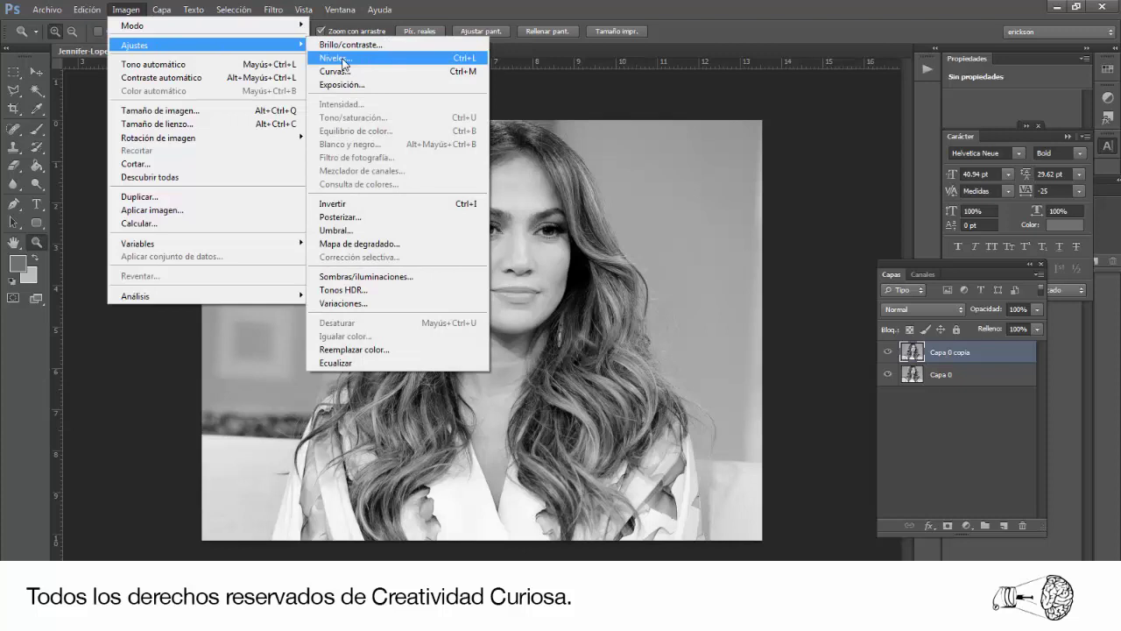
click(342, 59)
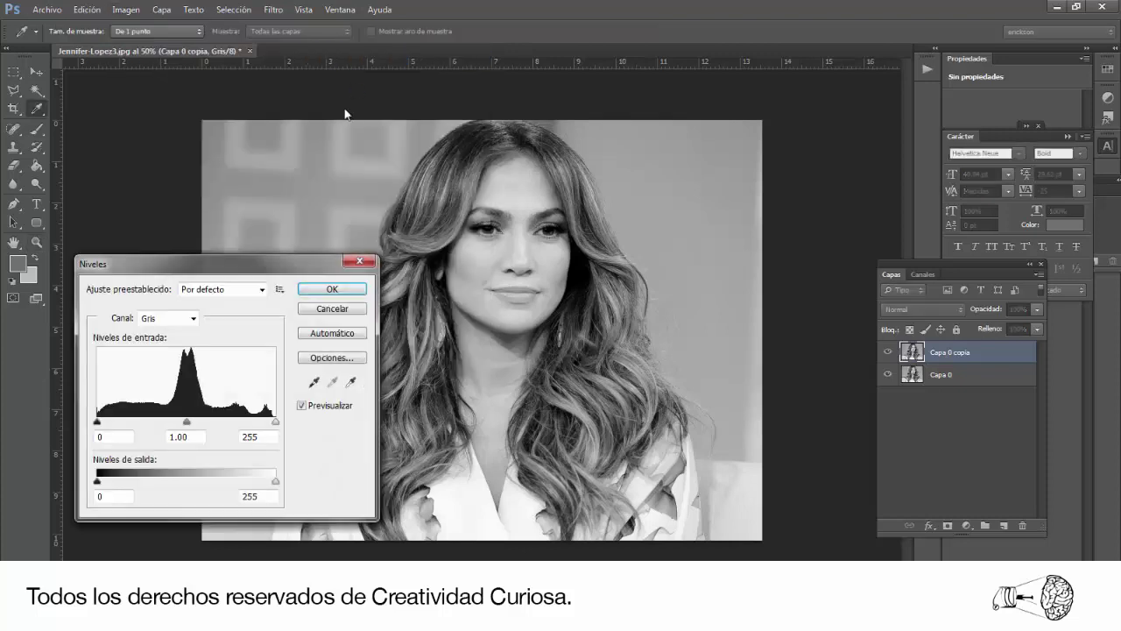
drag(255, 261, 861, 200)
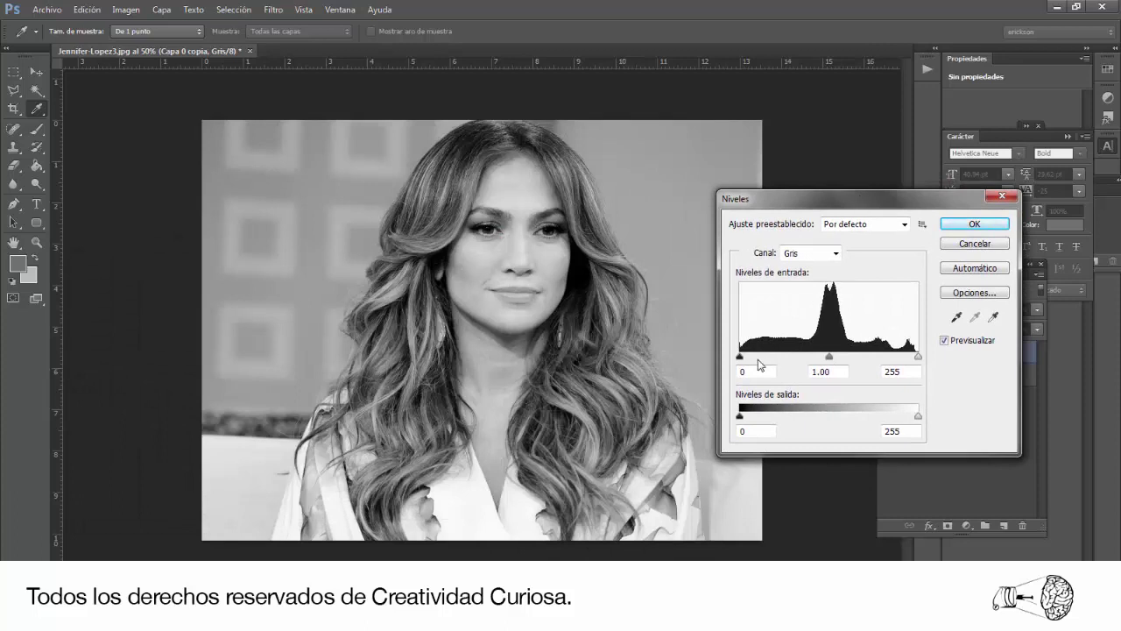
drag(740, 360, 807, 366)
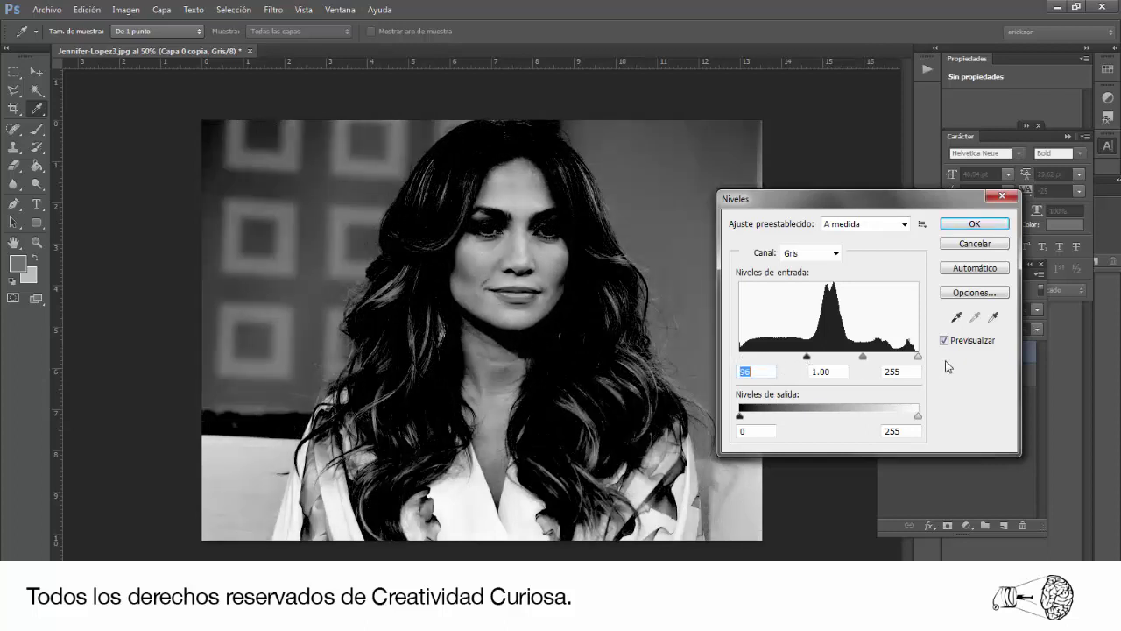
drag(918, 357, 811, 363)
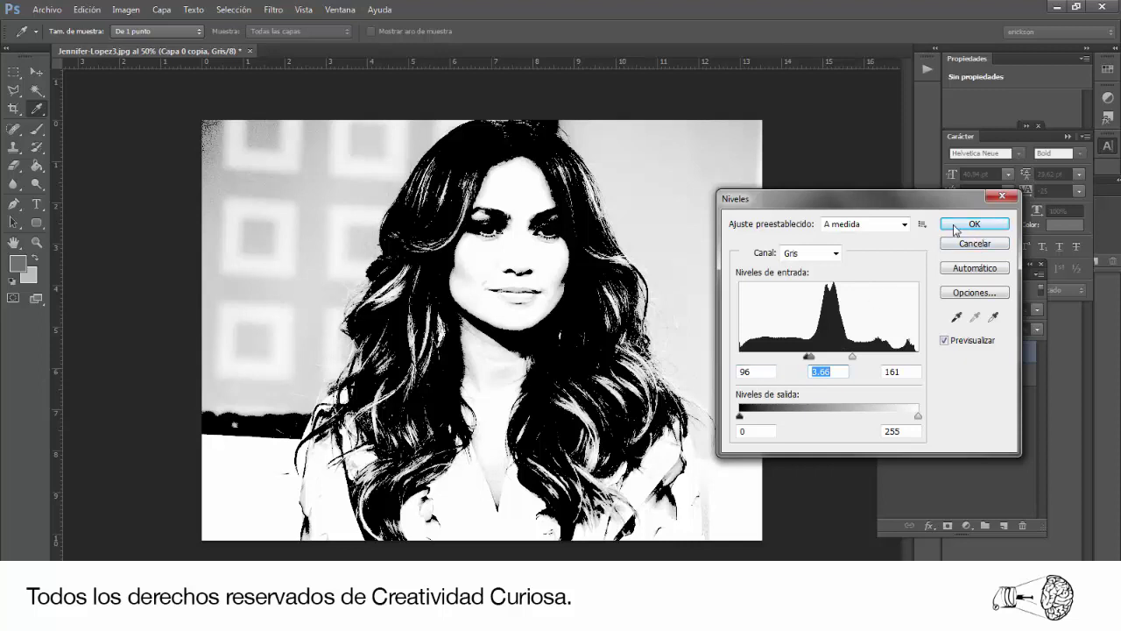
click(953, 224)
key(z)
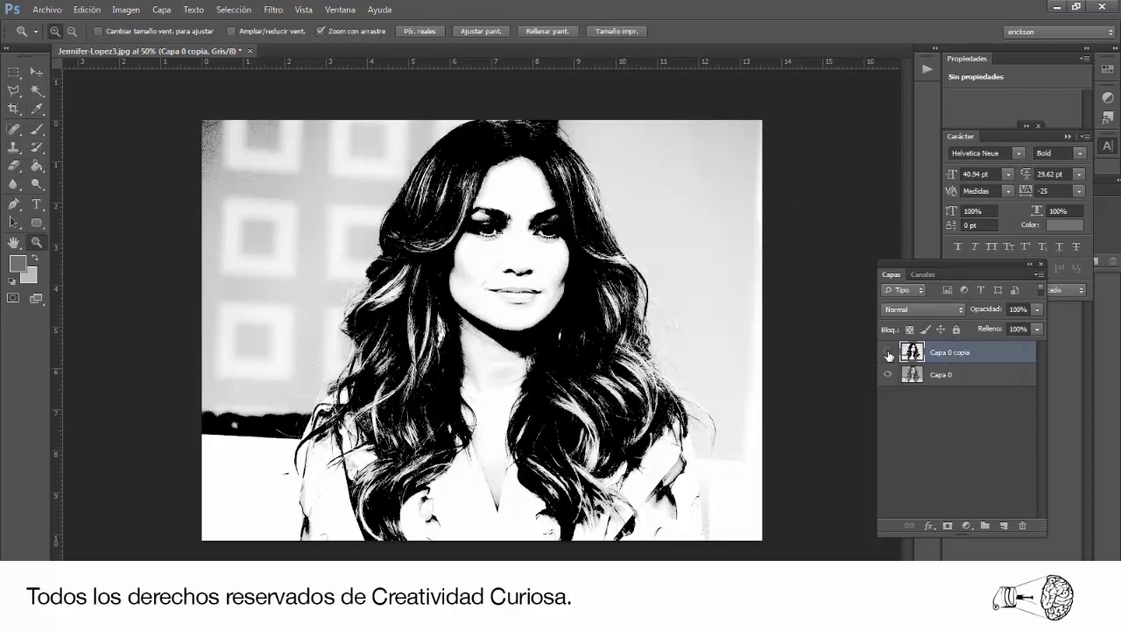
Hide Capa 0 copia and apply Levels 86, 2.67 and 190 to Capa 0.
click(888, 353)
click(939, 375)
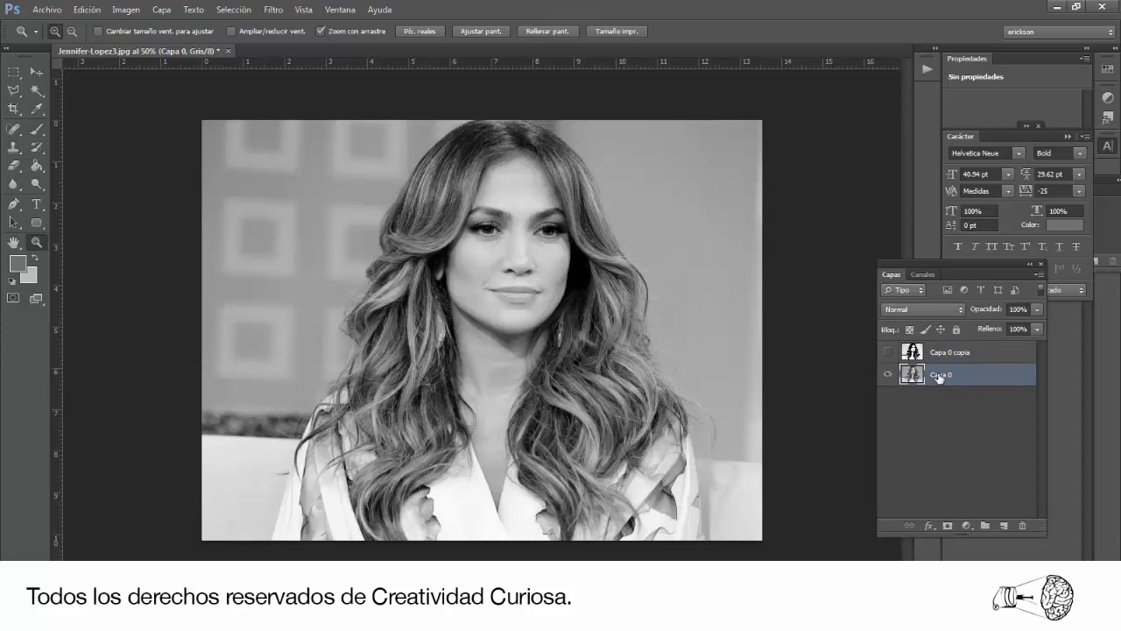
key(ctrl+l)
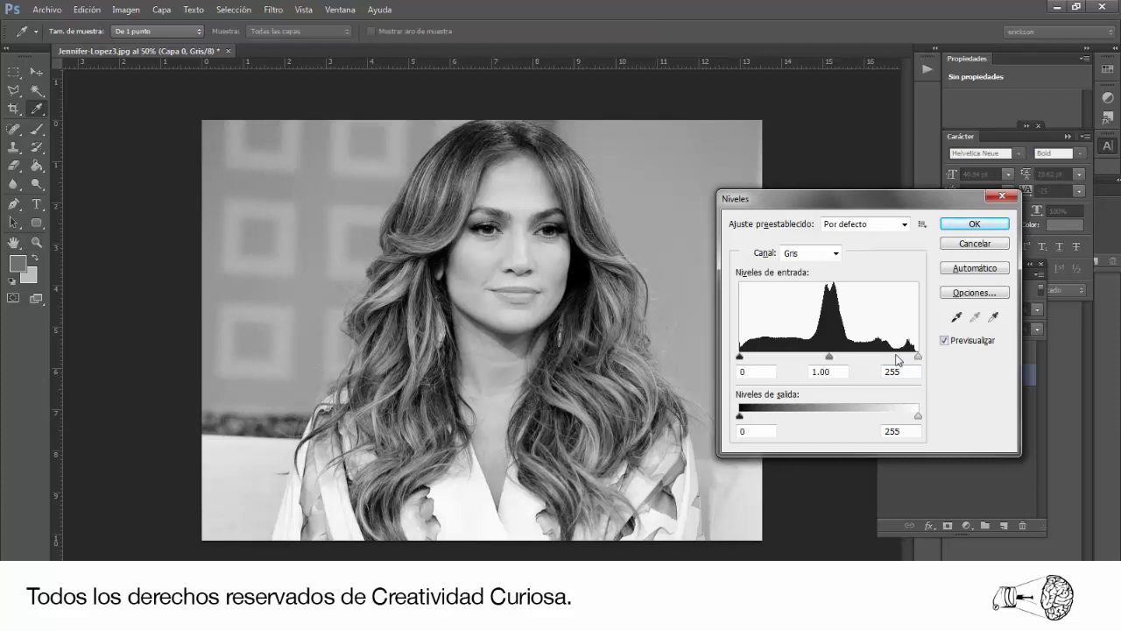
drag(740, 358, 786, 357)
drag(918, 358, 795, 358)
drag(867, 358, 800, 358)
click(800, 358)
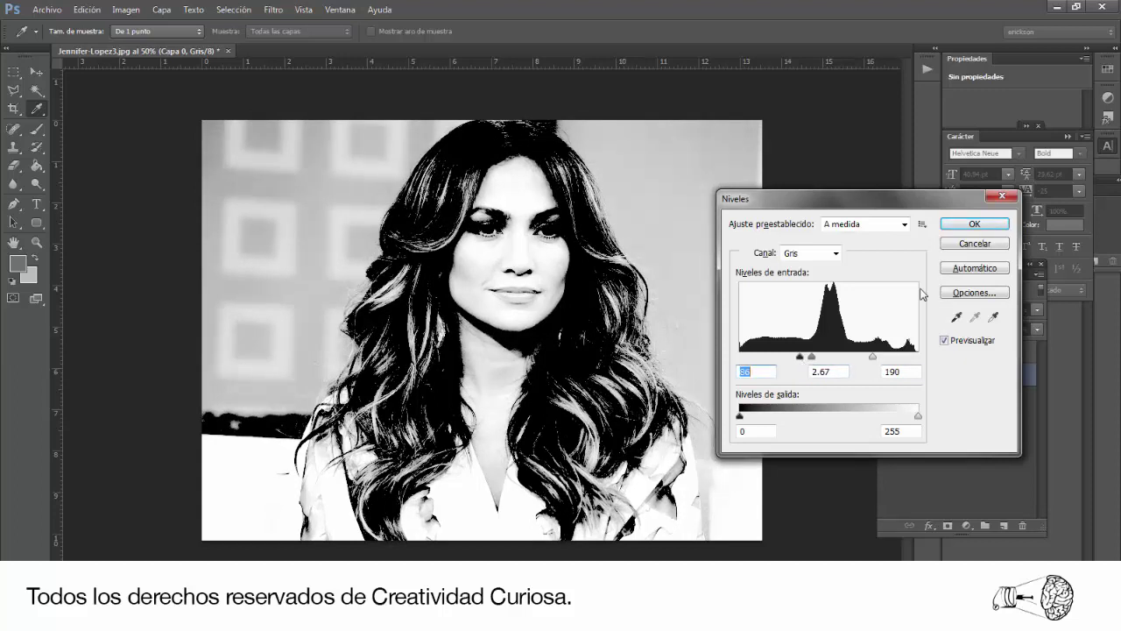
click(973, 224)
key(z)
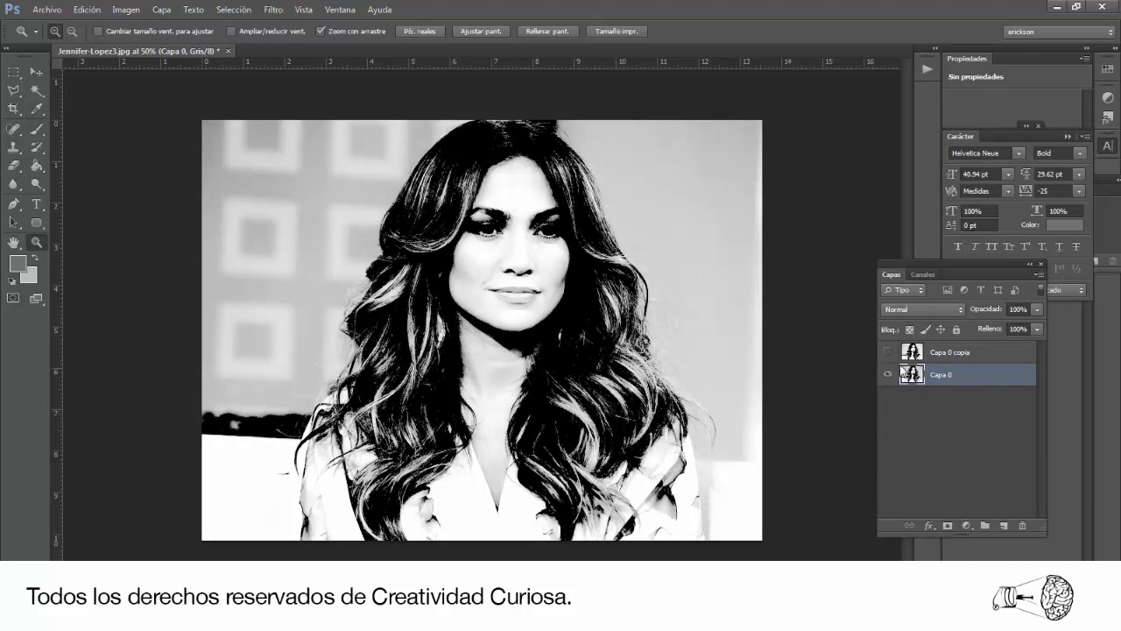
Show Capa 0 copia and erase its cheek, neck and left-shoulder hair areas.
click(888, 353)
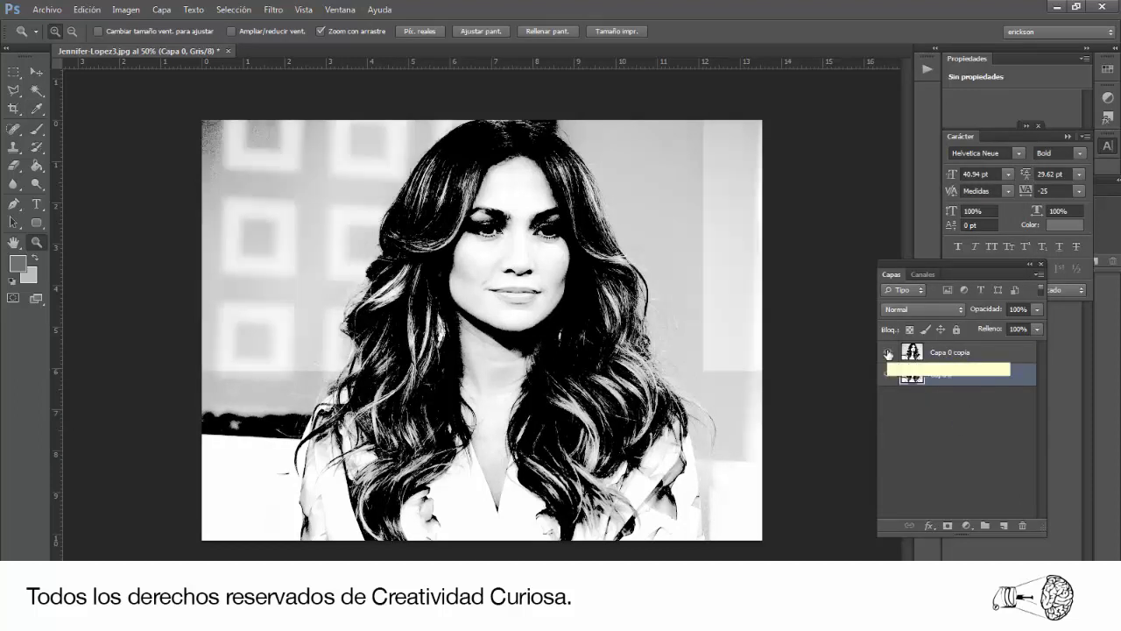
click(936, 354)
click(13, 164)
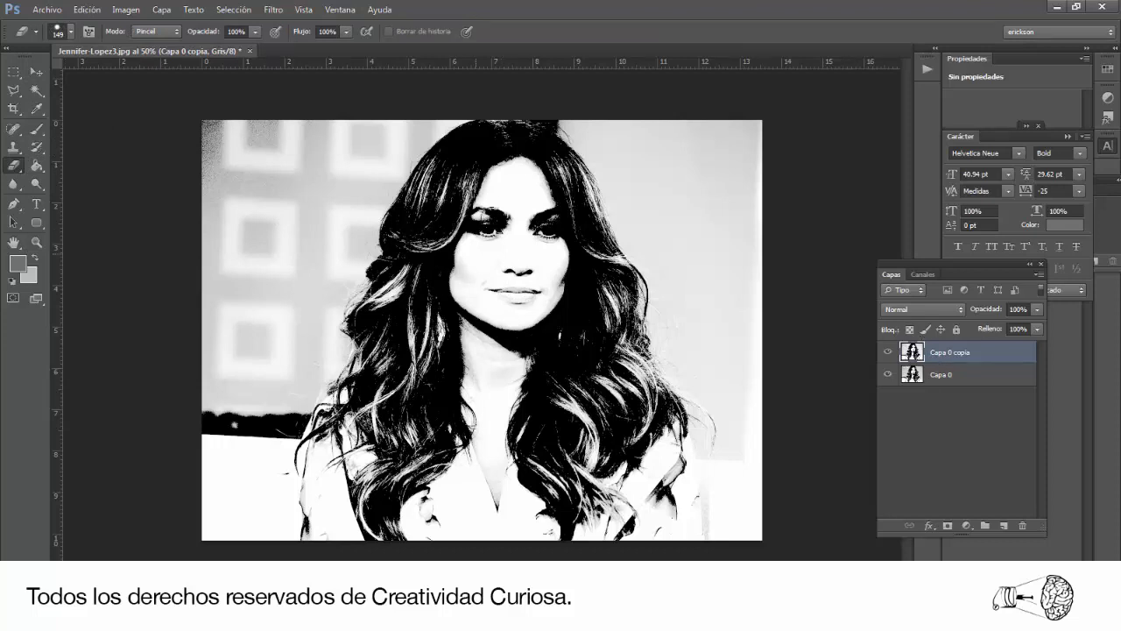
drag(510, 262, 506, 315)
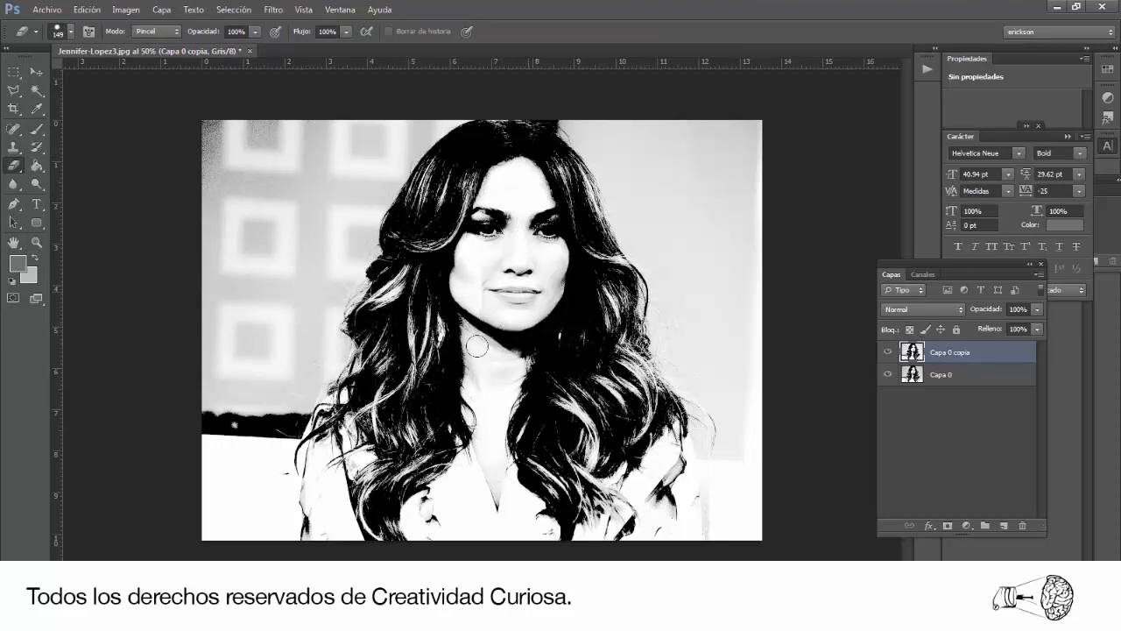
drag(477, 346, 478, 496)
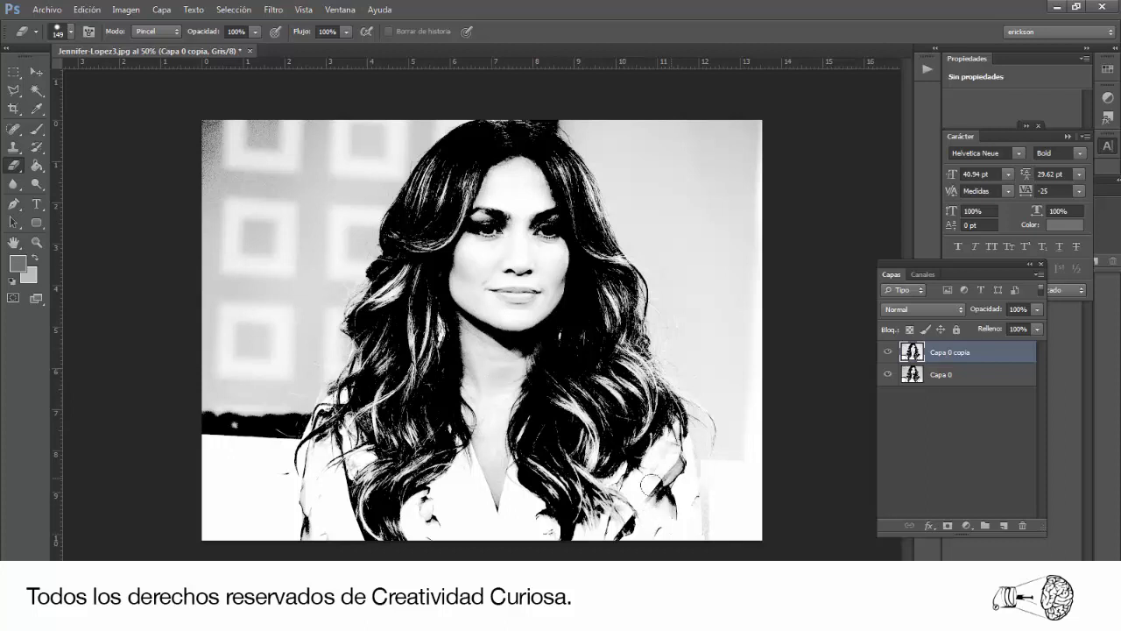
drag(314, 476, 312, 498)
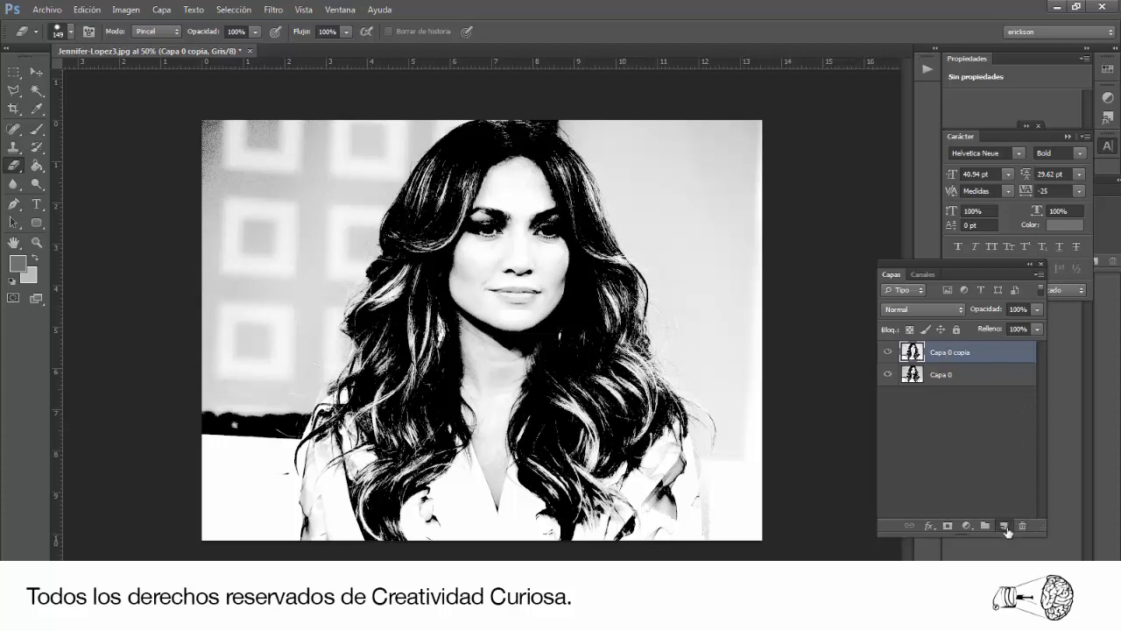
Add a new empty layer named Fondo.
click(1004, 526)
double_click(941, 352)
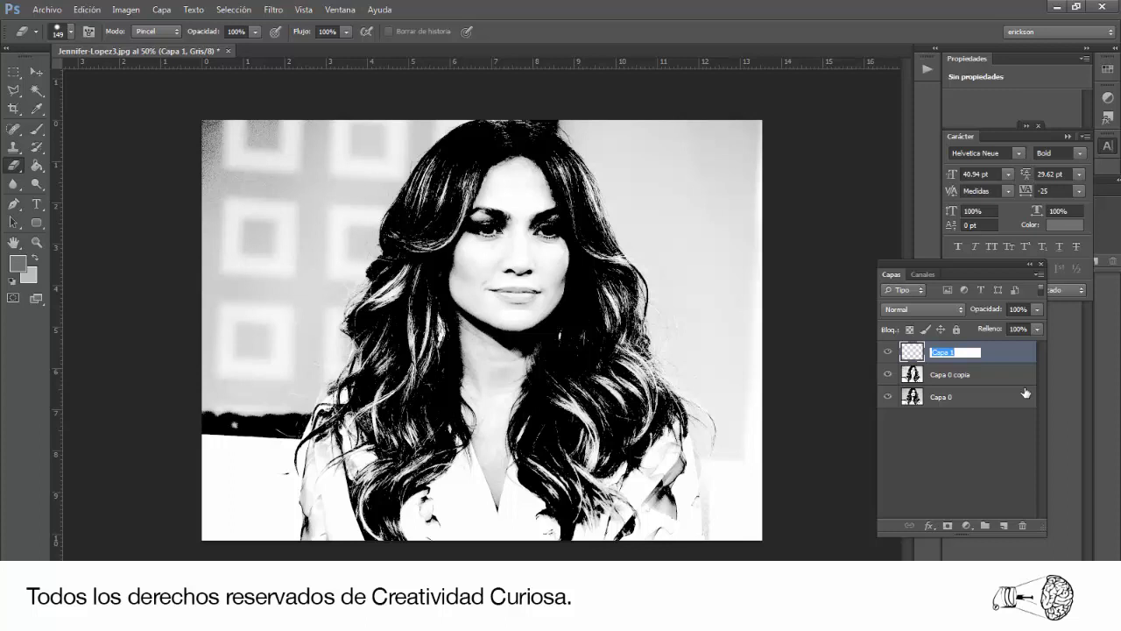
text(Fondo)
key(Return)
click(979, 430)
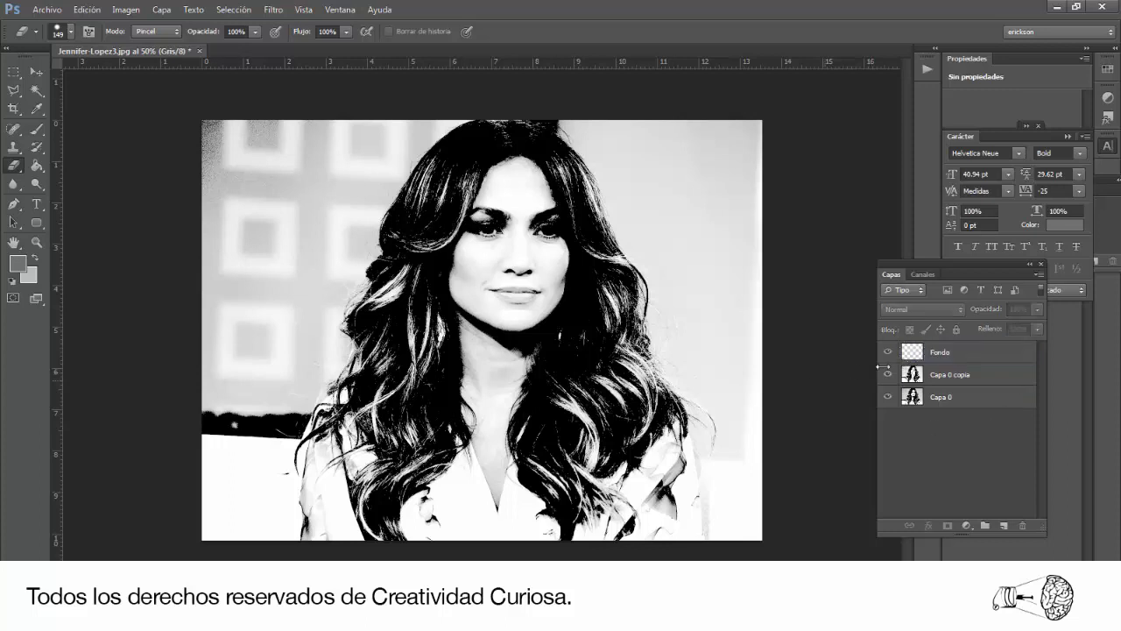
click(955, 352)
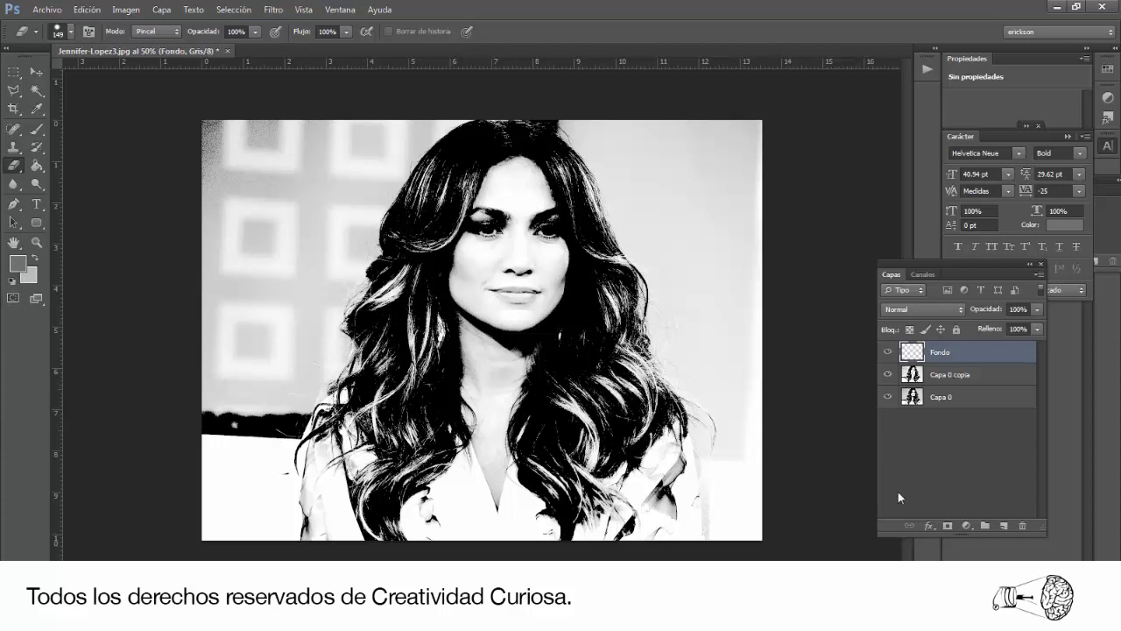
Convert the image to RGB Color without merging the layers.
click(125, 9)
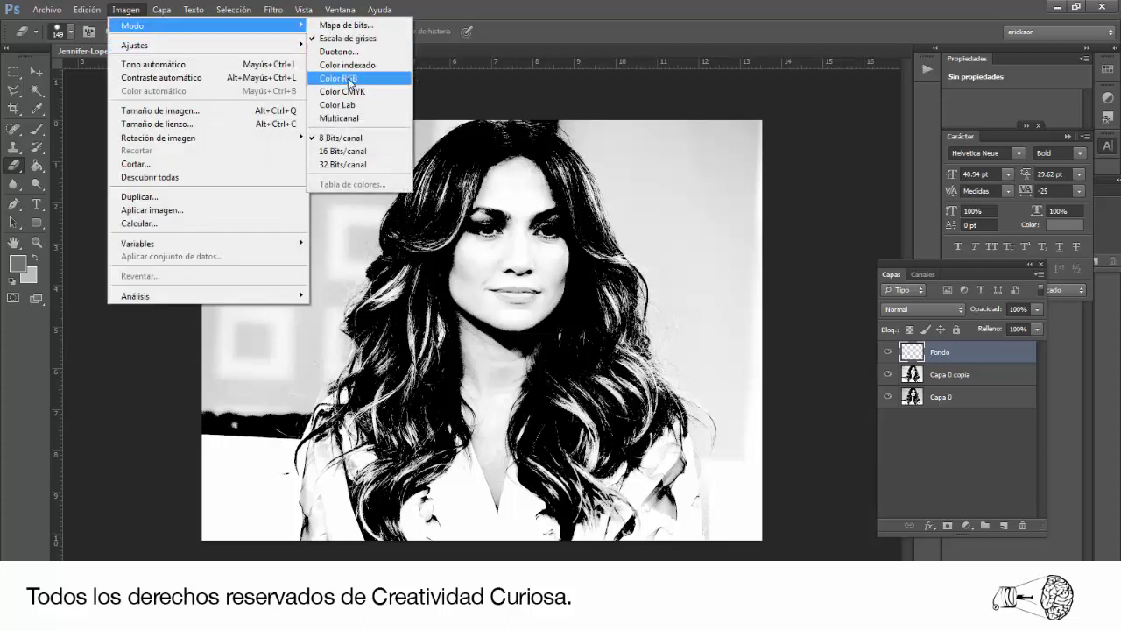
click(350, 80)
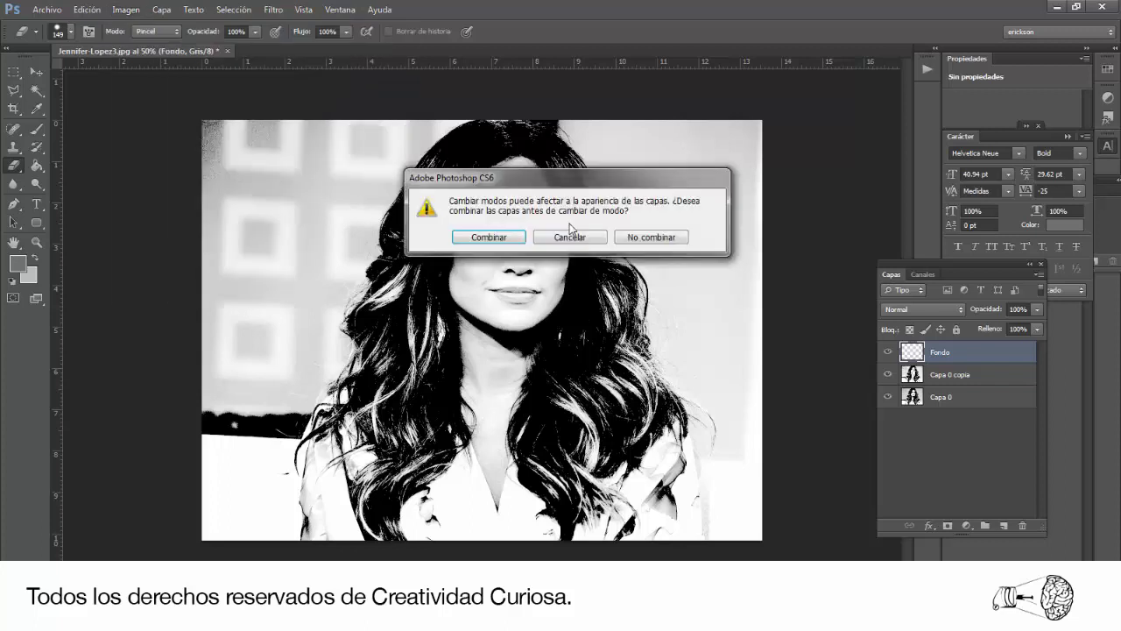
click(656, 238)
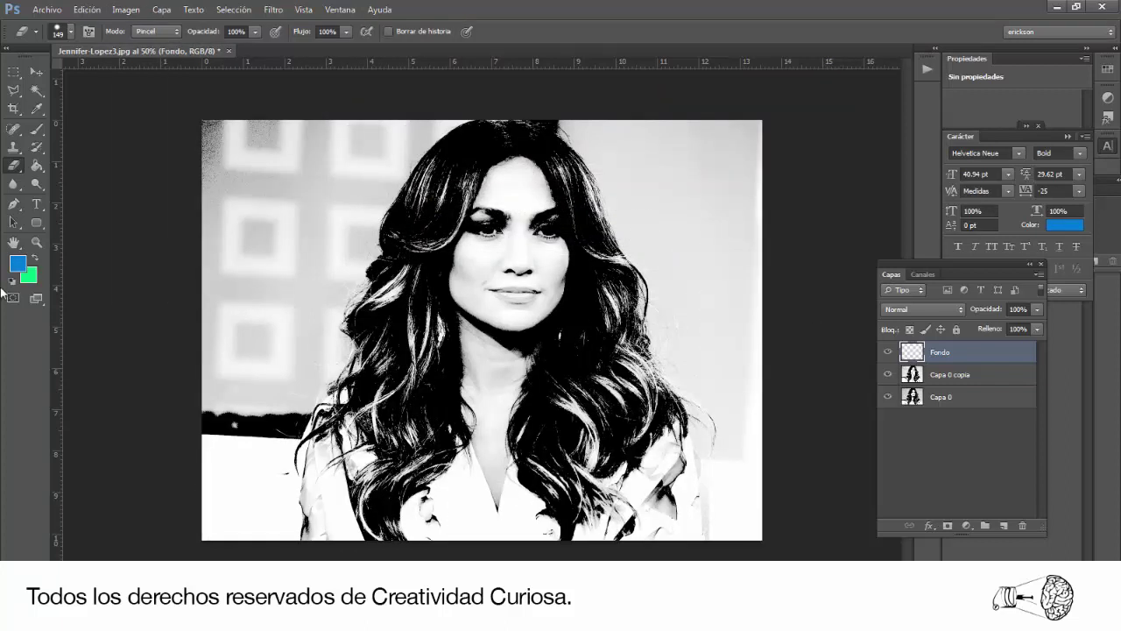
Set the foreground colour to bright blue 409ceb.
click(17, 263)
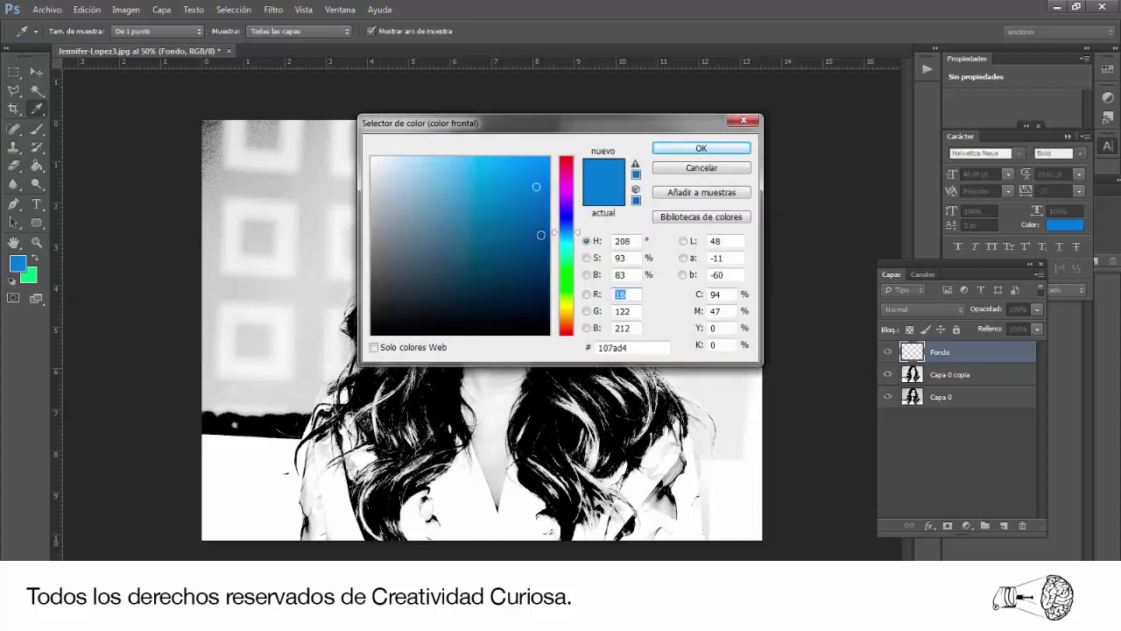
drag(537, 187, 501, 170)
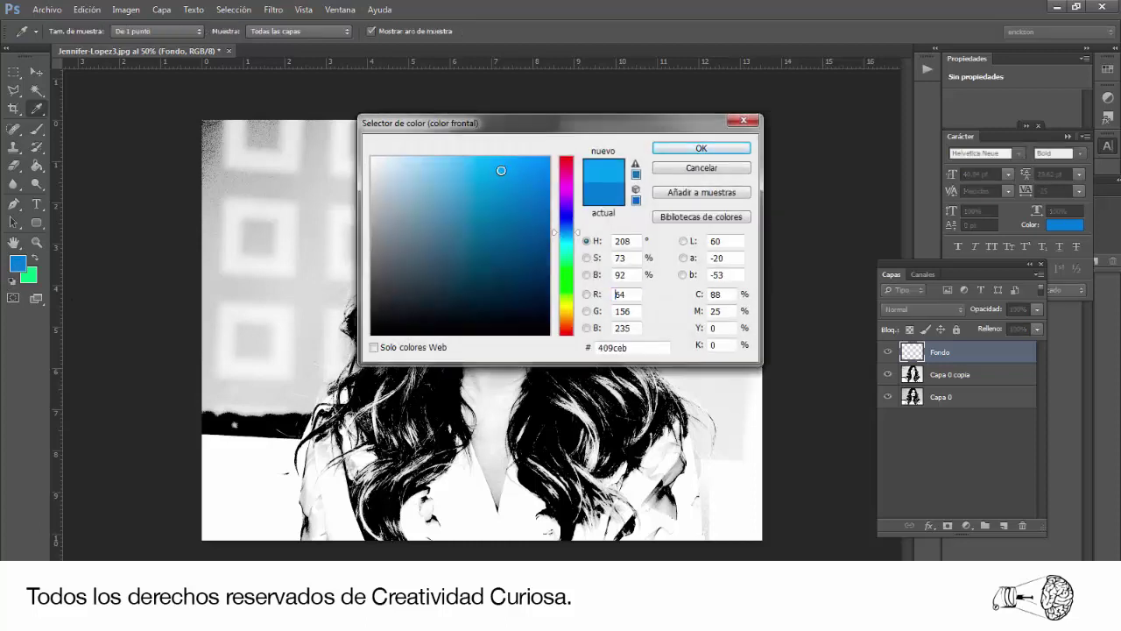
click(688, 151)
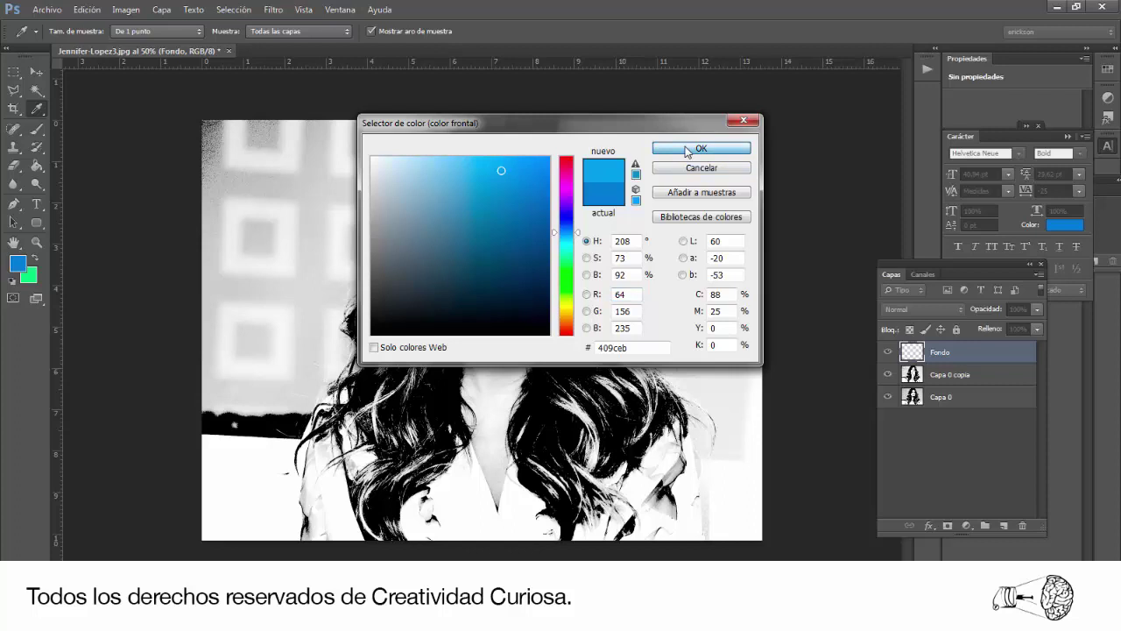
click(688, 150)
Fill the Fondo layer with blue, set it to Multiplicar, then hide it.
click(36, 164)
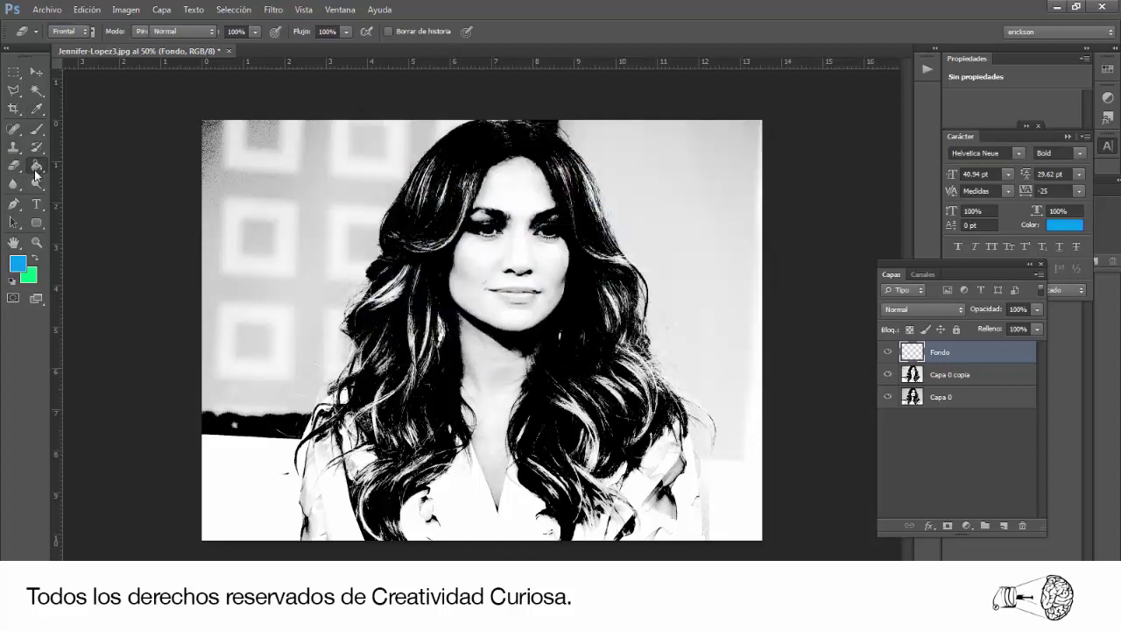
click(565, 333)
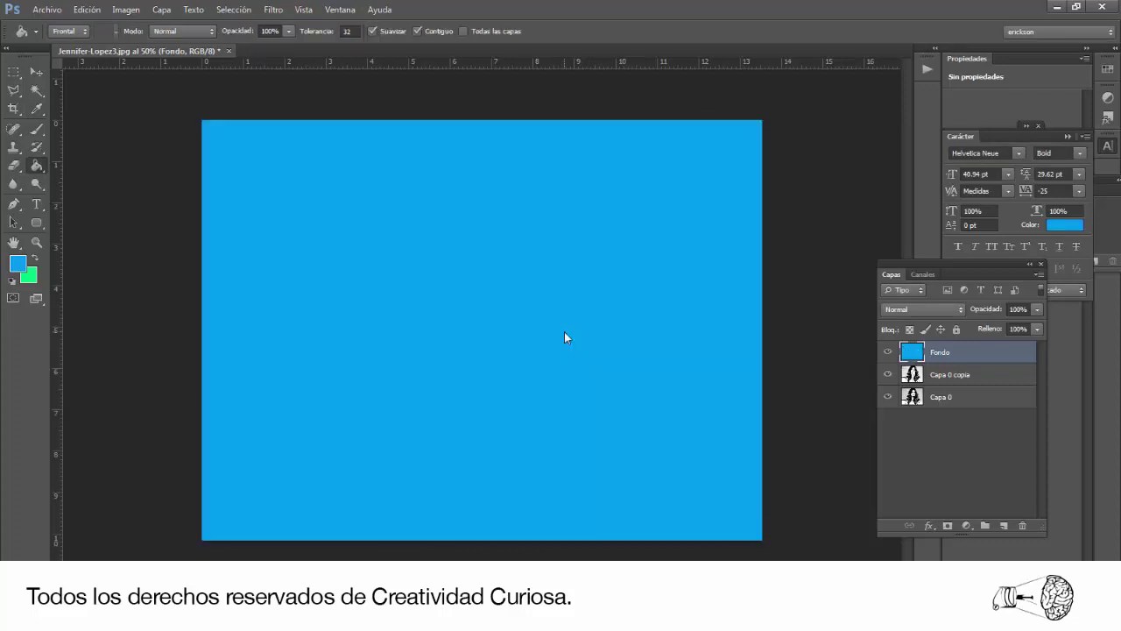
click(934, 311)
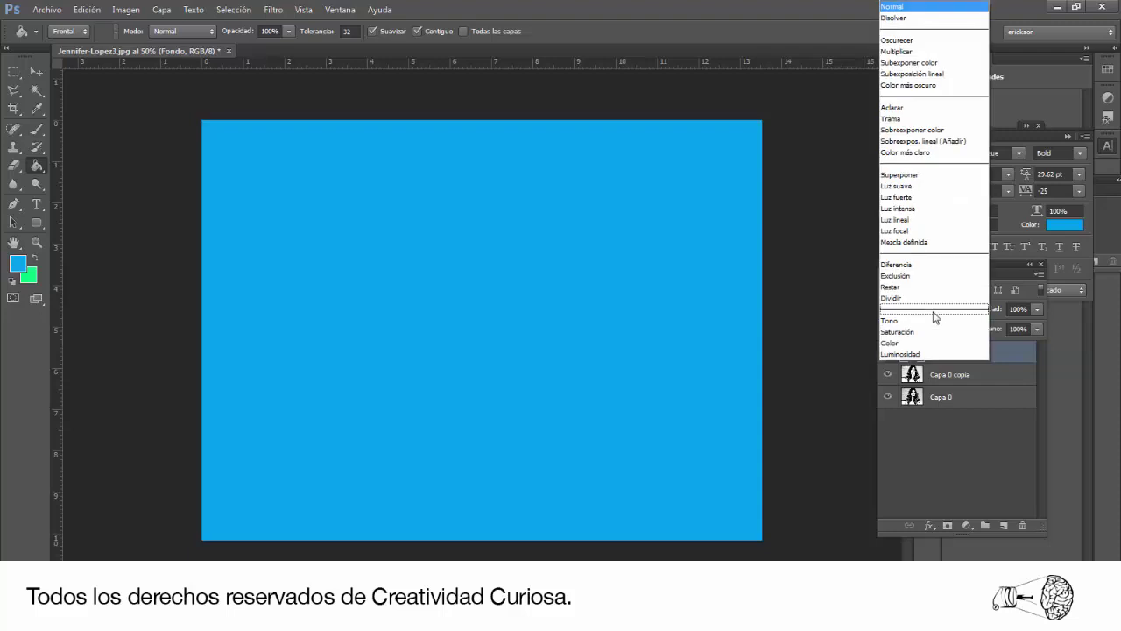
click(909, 55)
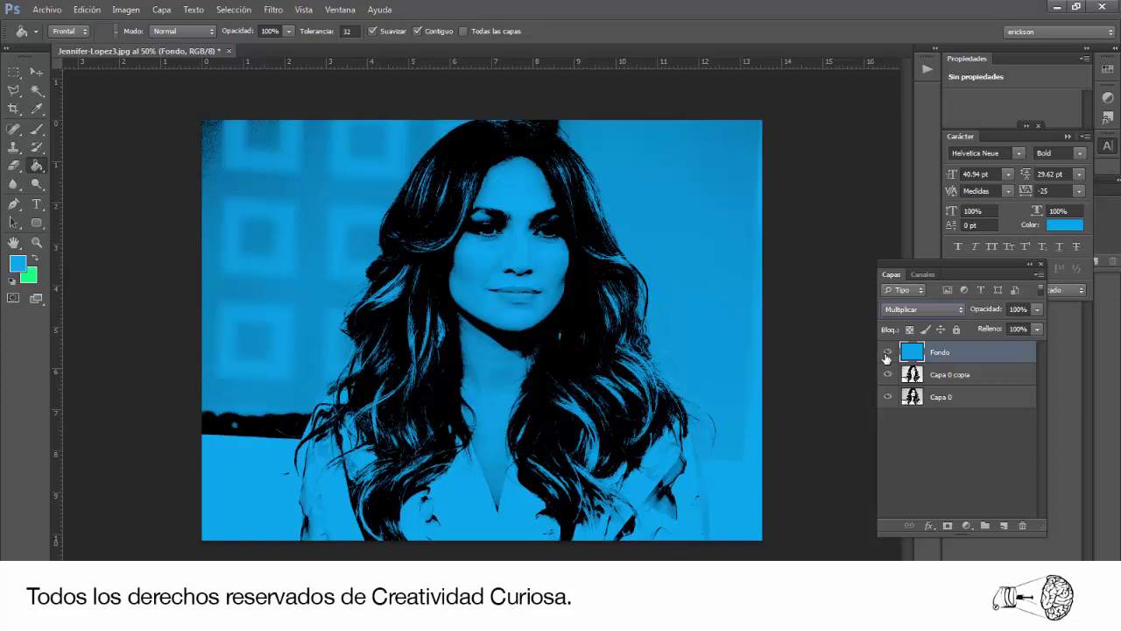
click(886, 354)
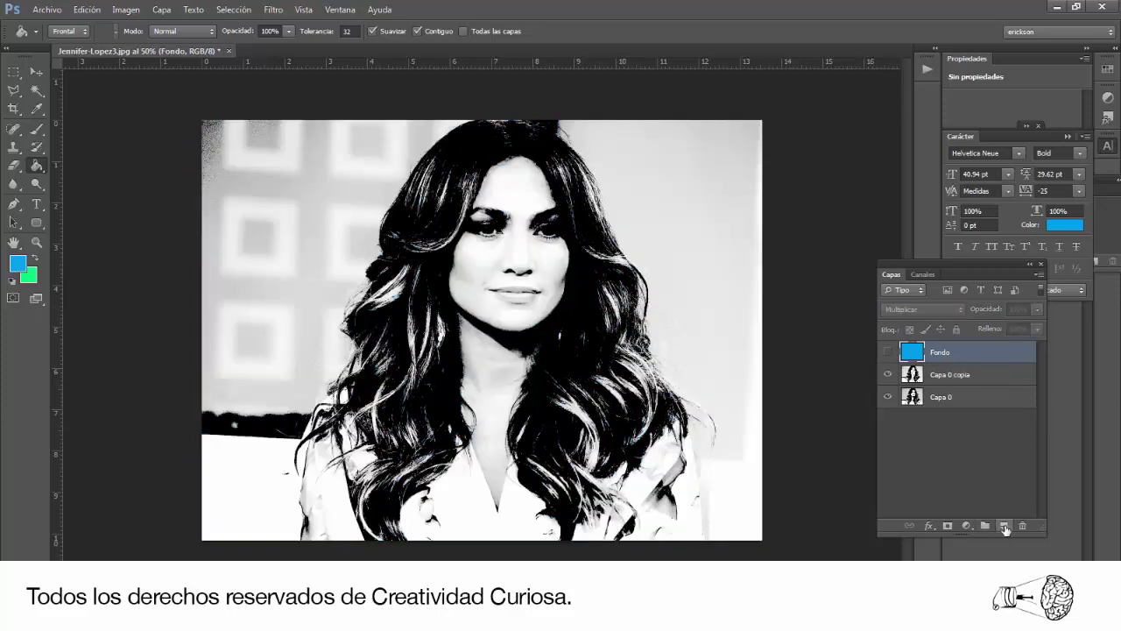
Add a new empty layer named Cabello.
click(1005, 526)
double_click(939, 352)
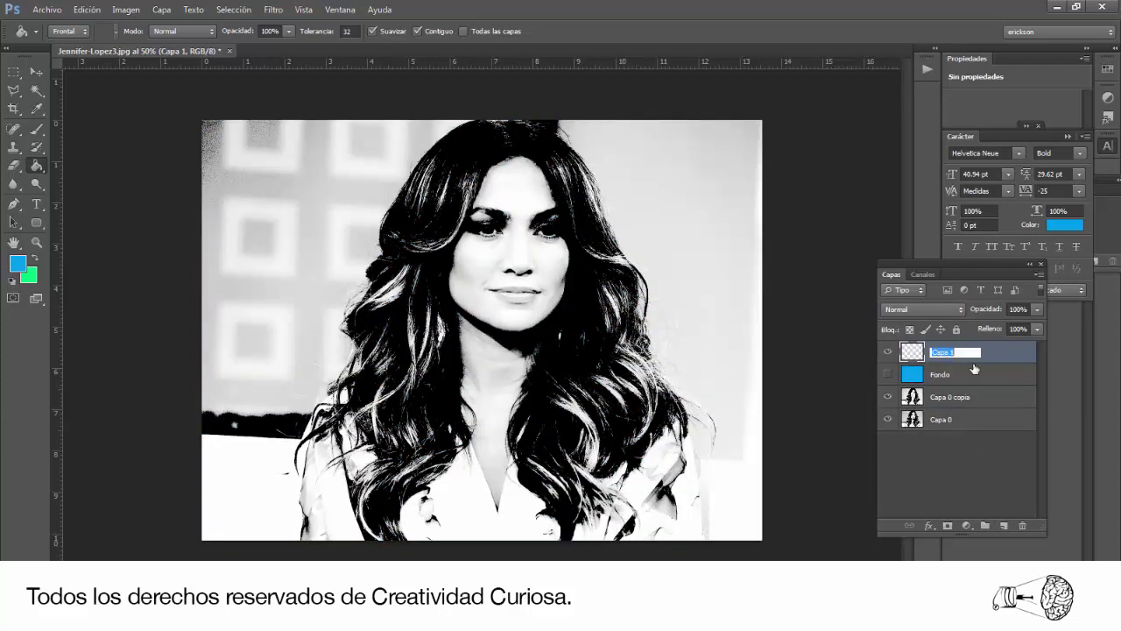
text(Cabello)
click(936, 459)
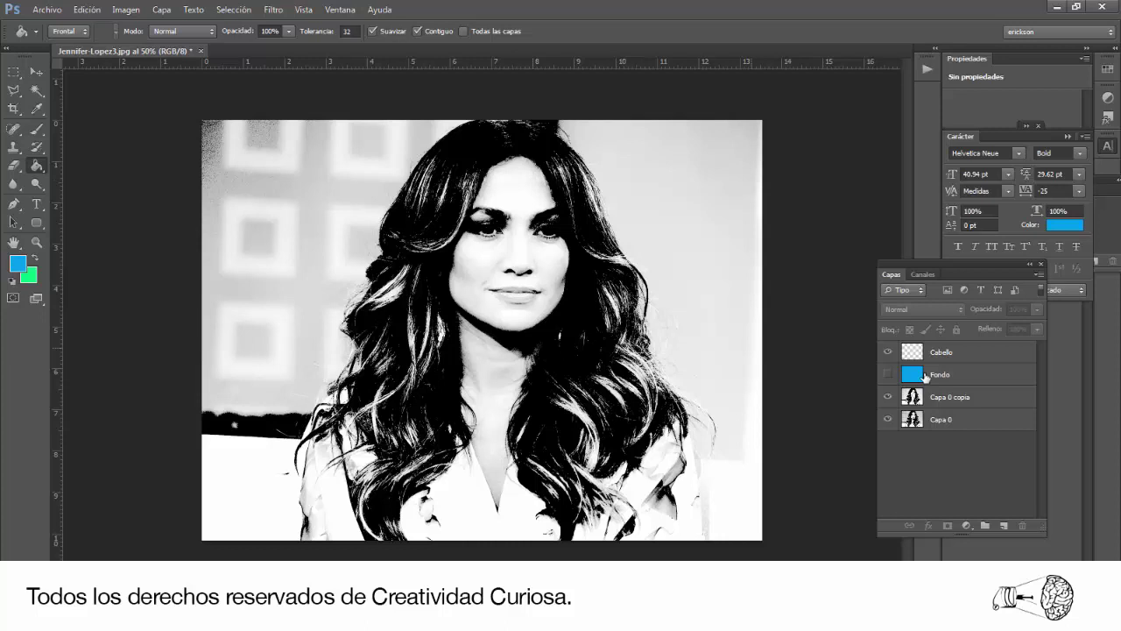
Set the foreground colour to yellow dbc216.
click(18, 264)
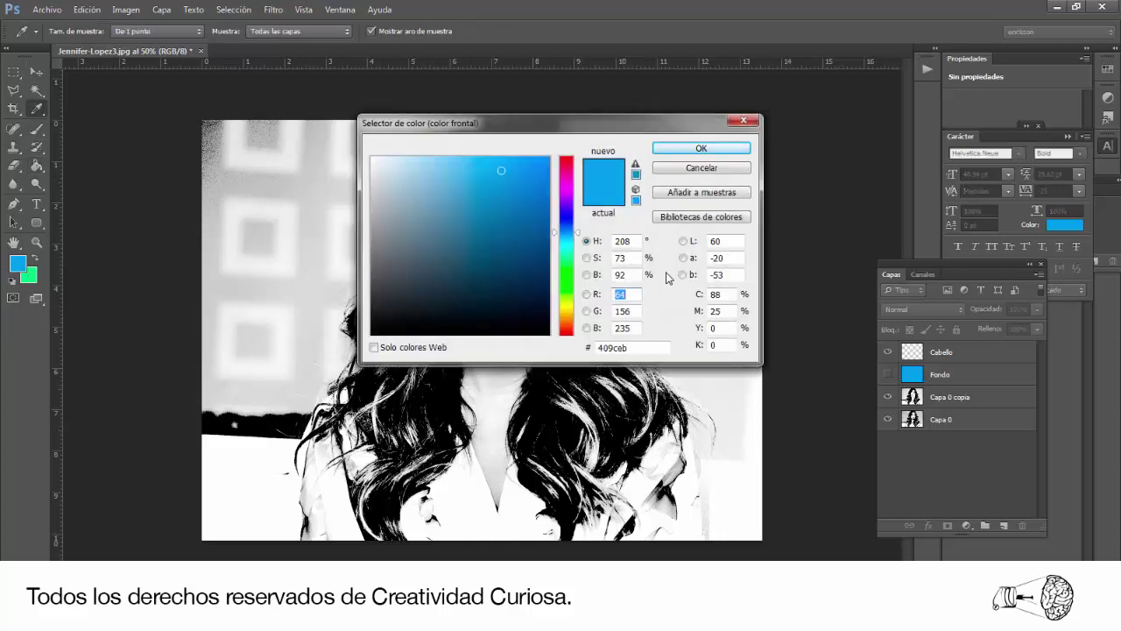
click(565, 313)
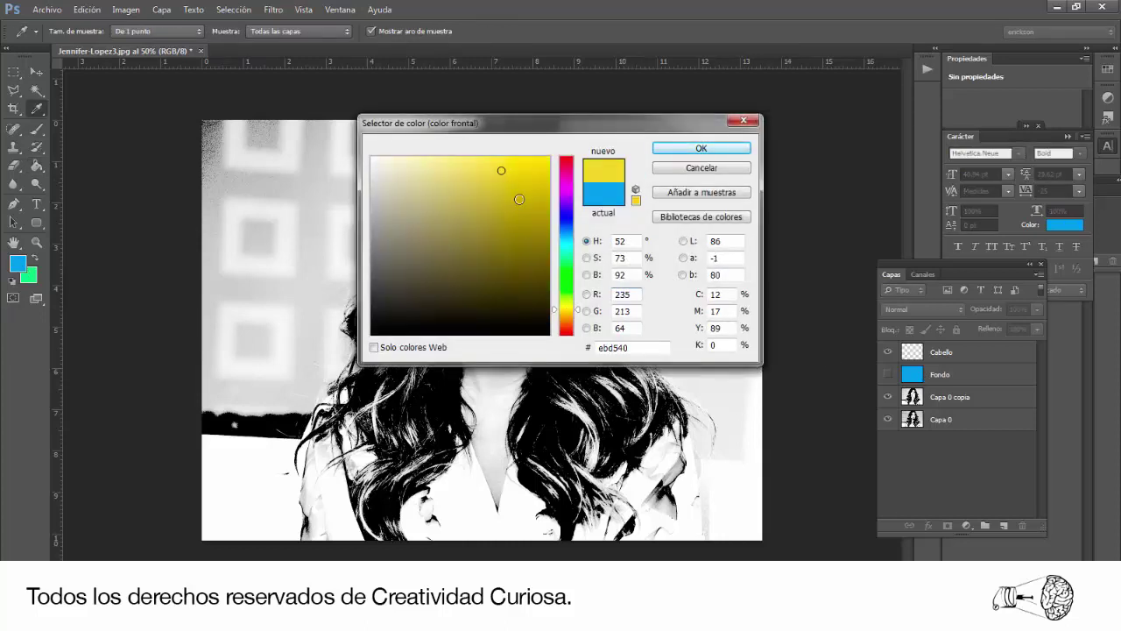
click(531, 181)
click(725, 150)
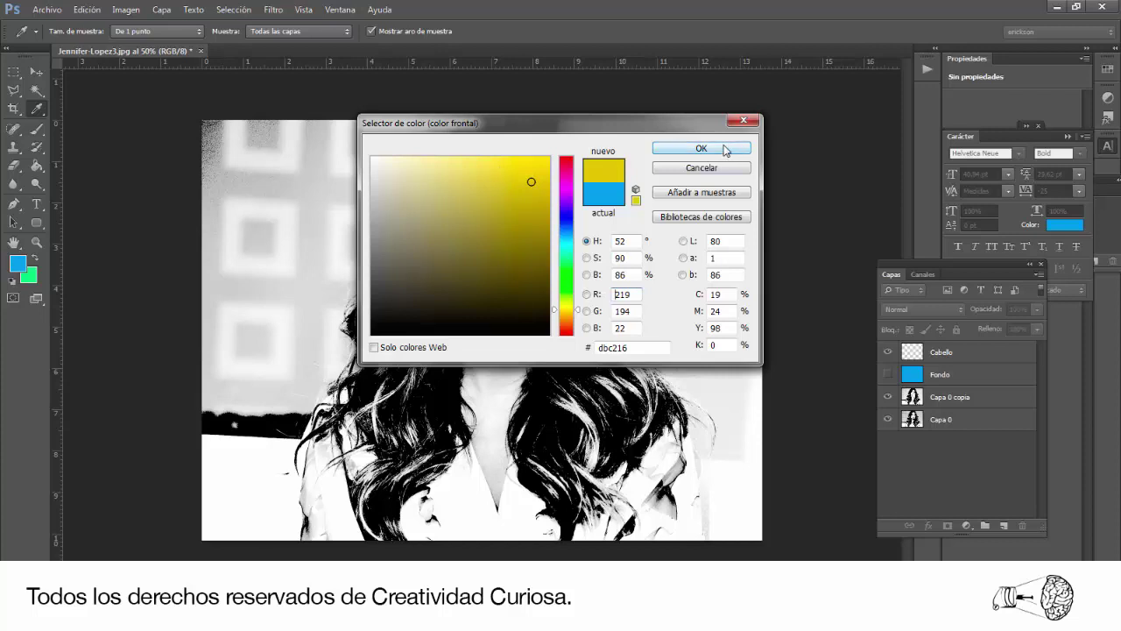
Set the Cabello layer's blend mode to Multiplicar.
key(g)
click(951, 353)
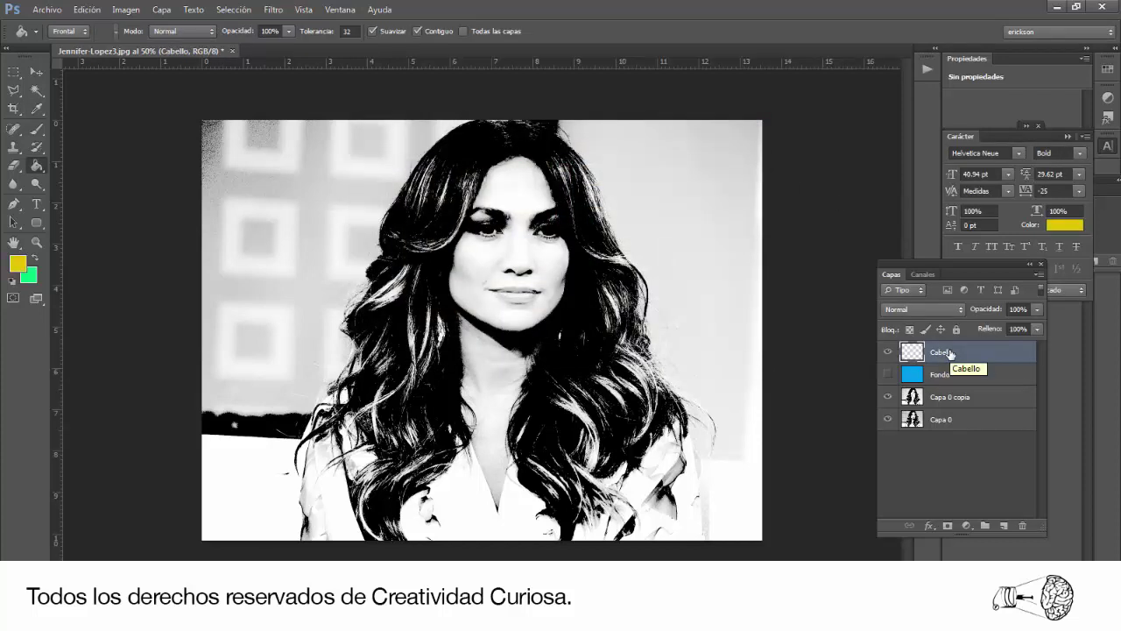
click(908, 310)
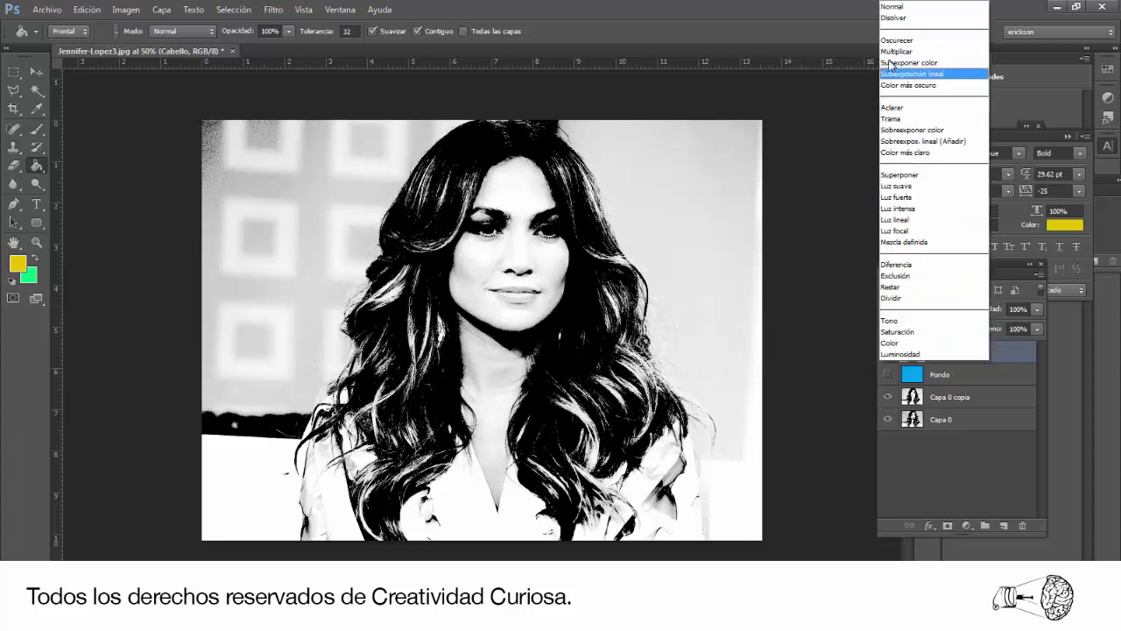
click(891, 53)
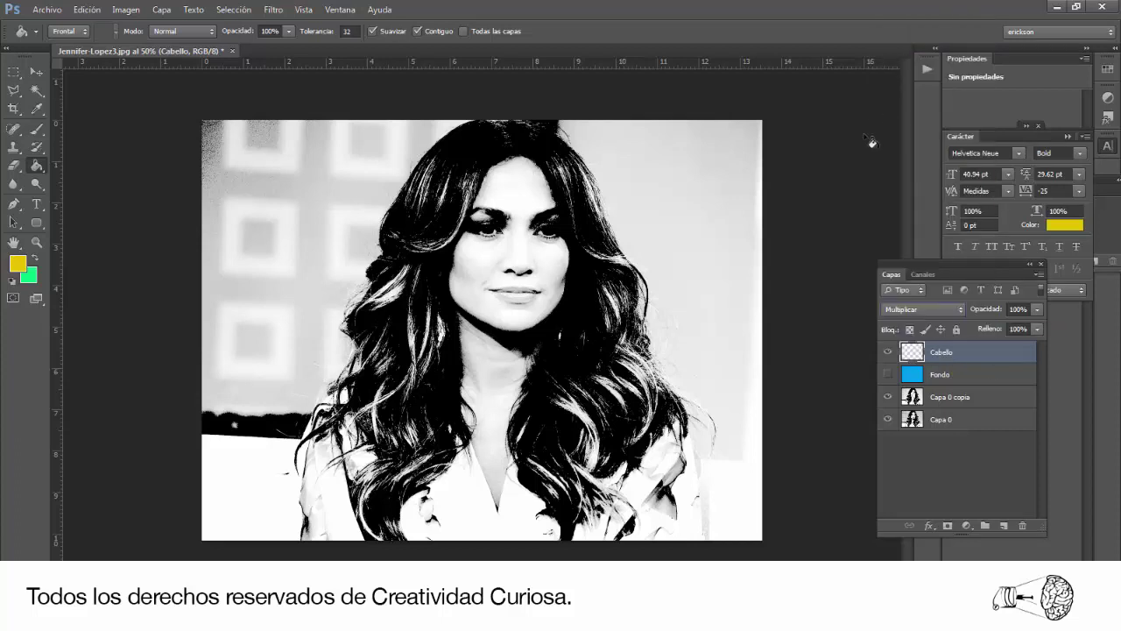
Set up a soft Brush with 0% hardness and about 170 px size.
click(38, 132)
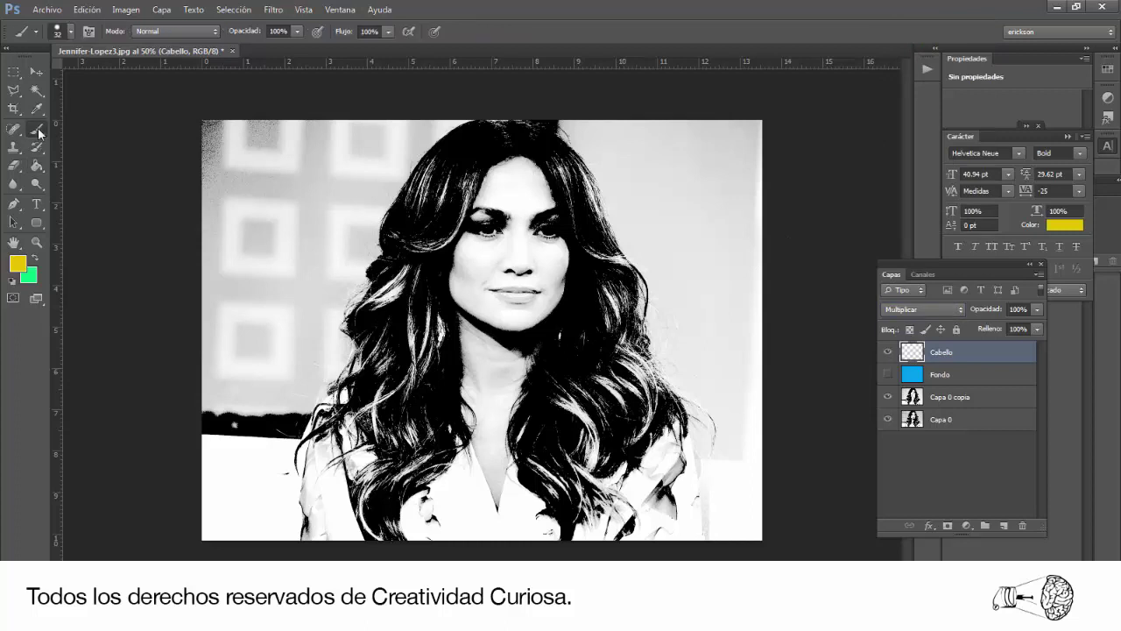
click(71, 32)
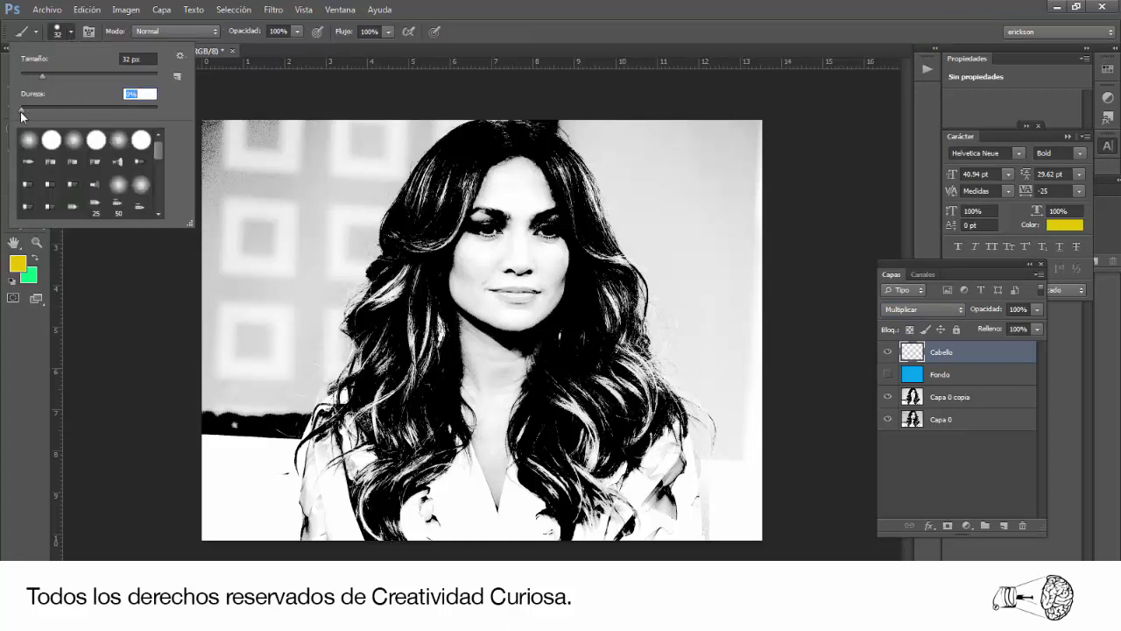
drag(42, 76, 59, 76)
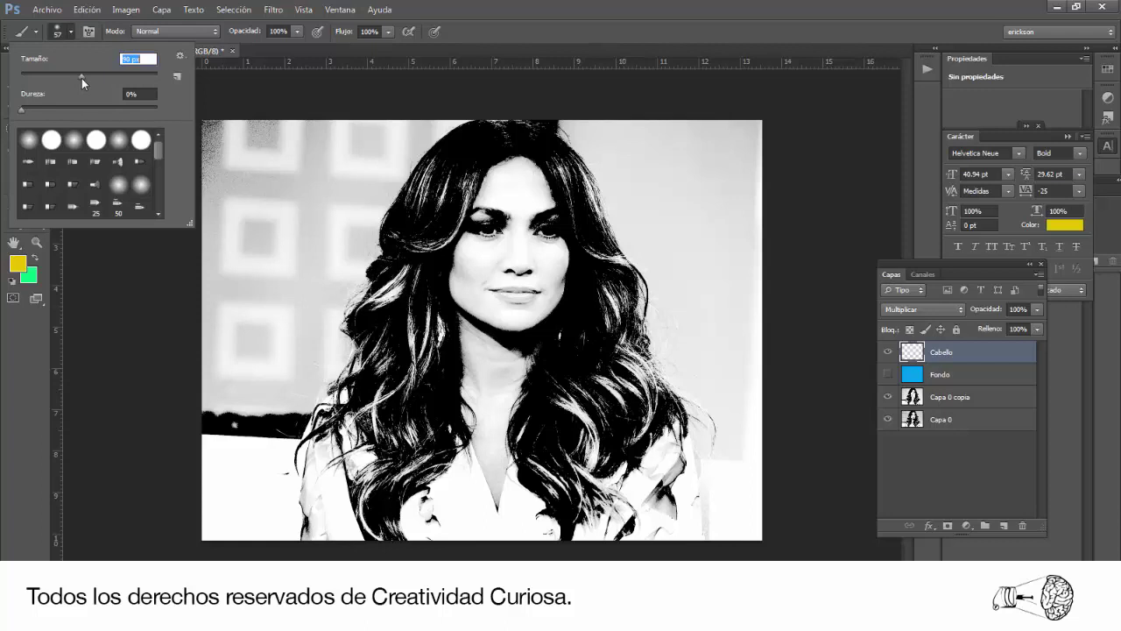
drag(81, 78, 93, 77)
Paint yellow over the left, top and right hair on the Cabello layer.
mouse_move(394, 302)
mouse_down()
mouse_move(408, 368)
mouse_move(399, 442)
mouse_move(428, 342)
mouse_up()
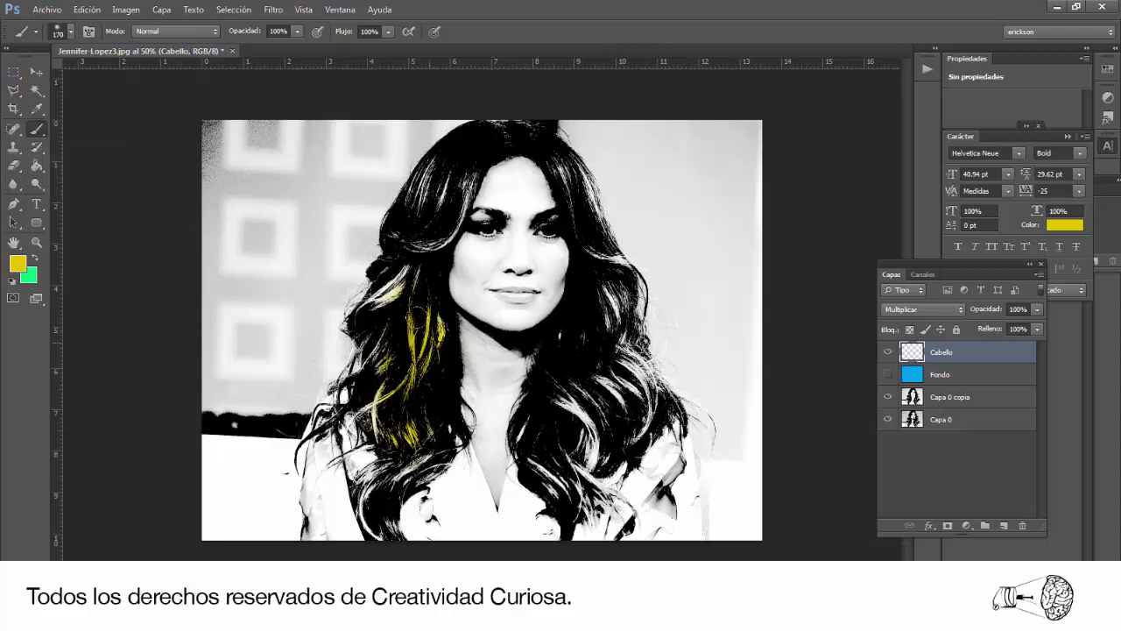
drag(386, 438, 434, 482)
mouse_move(368, 456)
mouse_down()
mouse_move(359, 530)
mouse_move(368, 337)
mouse_up()
drag(389, 261, 367, 342)
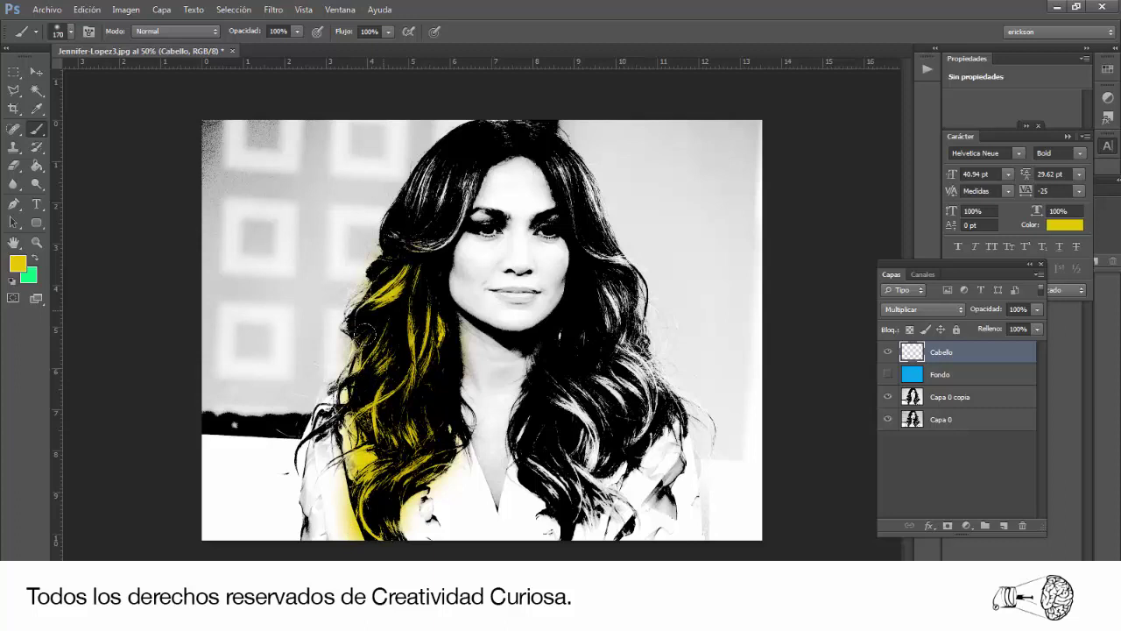
mouse_move(411, 219)
mouse_down()
mouse_move(442, 158)
mouse_move(424, 216)
mouse_move(433, 158)
mouse_move(403, 197)
mouse_move(499, 115)
mouse_up()
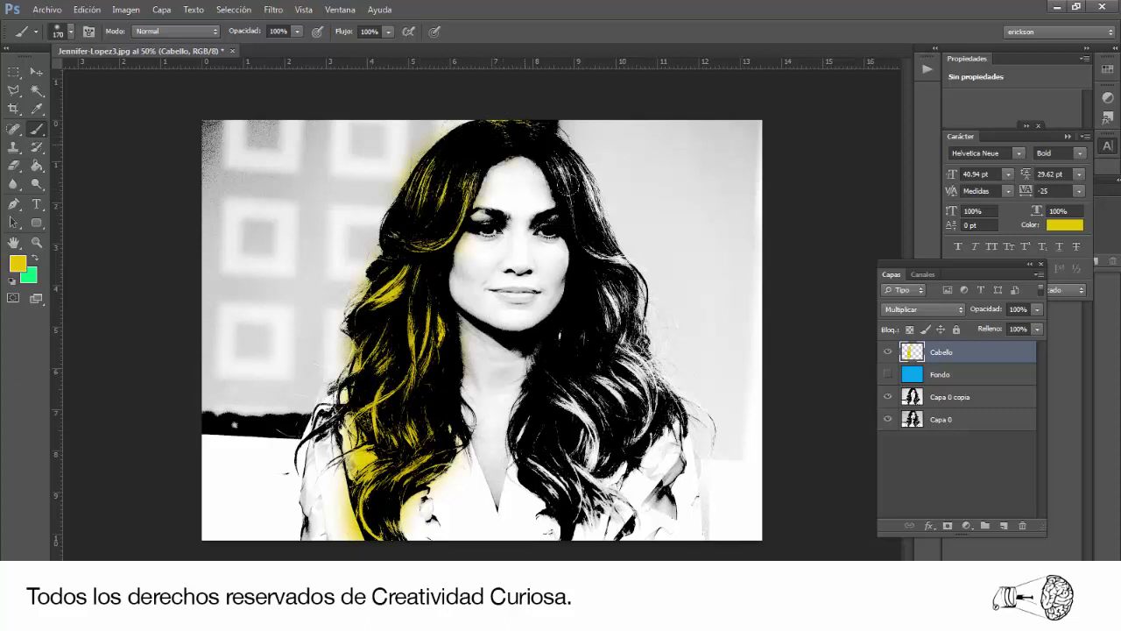
mouse_move(614, 281)
mouse_down()
mouse_move(603, 202)
mouse_move(550, 154)
mouse_up()
mouse_move(566, 438)
mouse_down()
mouse_move(635, 381)
mouse_move(605, 342)
mouse_move(653, 373)
mouse_up()
mouse_move(640, 425)
mouse_down()
mouse_move(579, 473)
mouse_move(622, 531)
mouse_move(589, 531)
mouse_up()
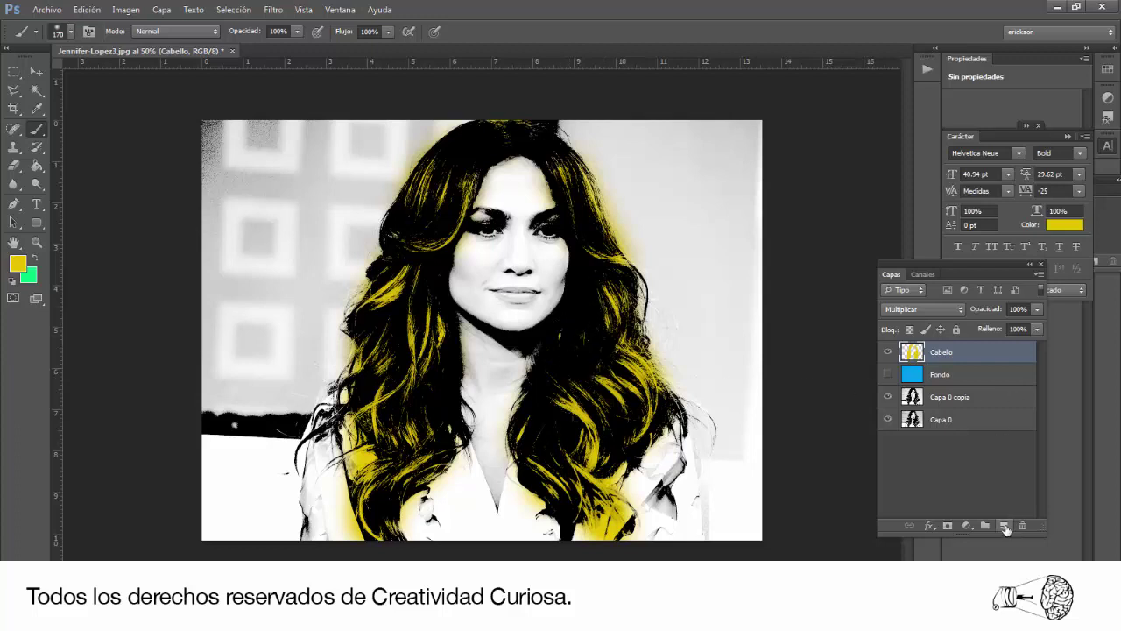
Add a new layer named Cara and set its blend mode to Multiplicar.
click(1005, 526)
double_click(944, 354)
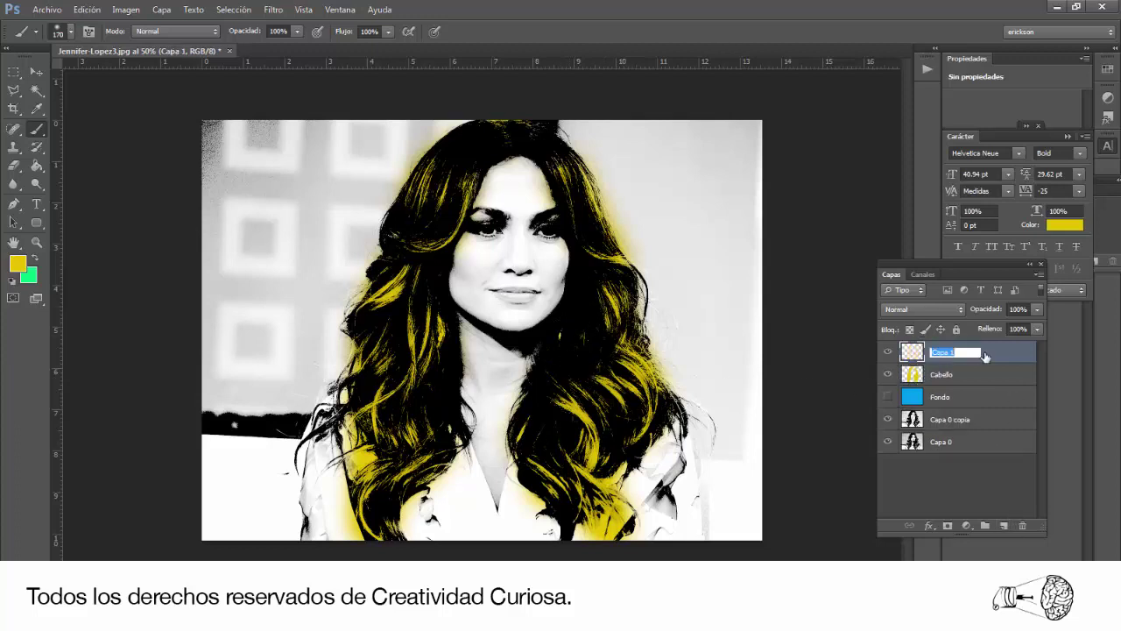
text(Ca)
key(Return)
click(922, 312)
click(909, 51)
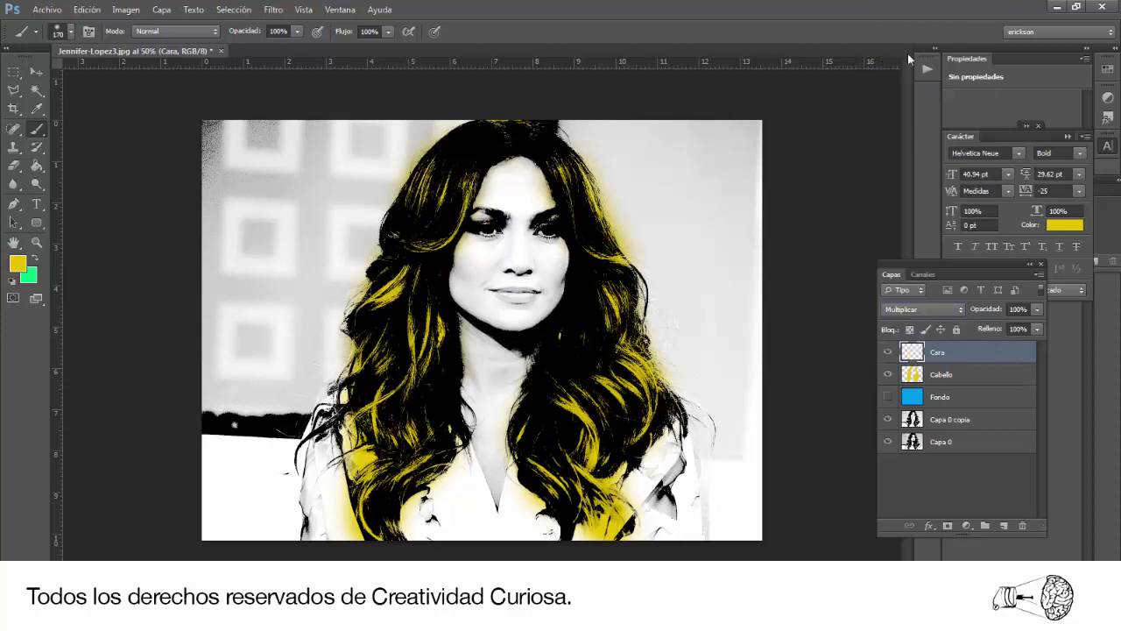
Make a pale peach skin tone the foreground colour and pick the Brush.
click(17, 263)
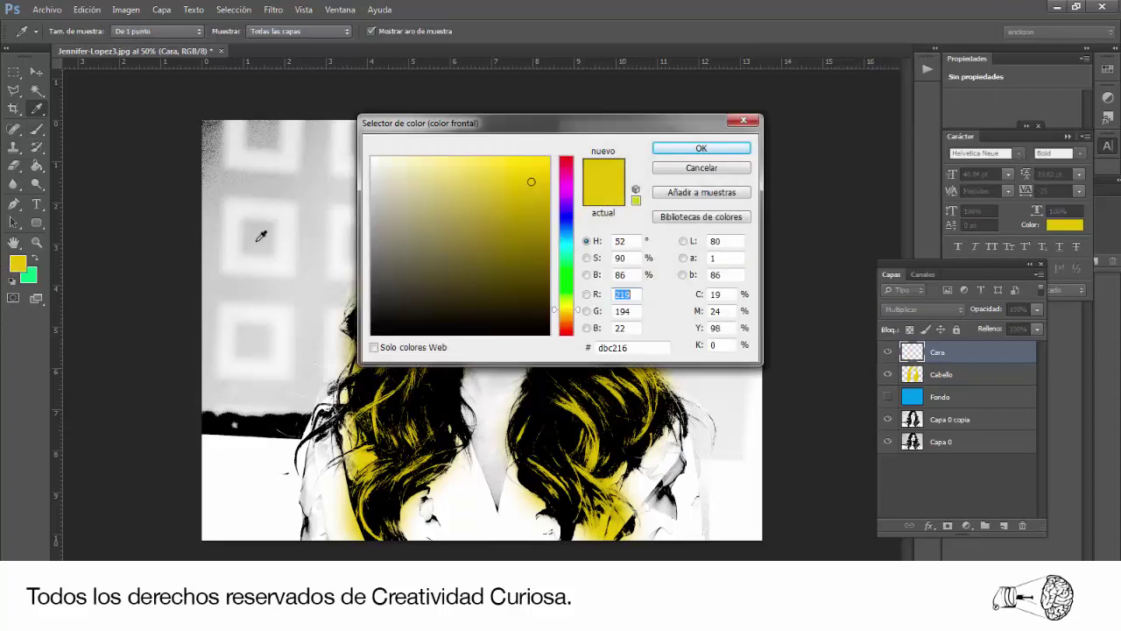
click(419, 160)
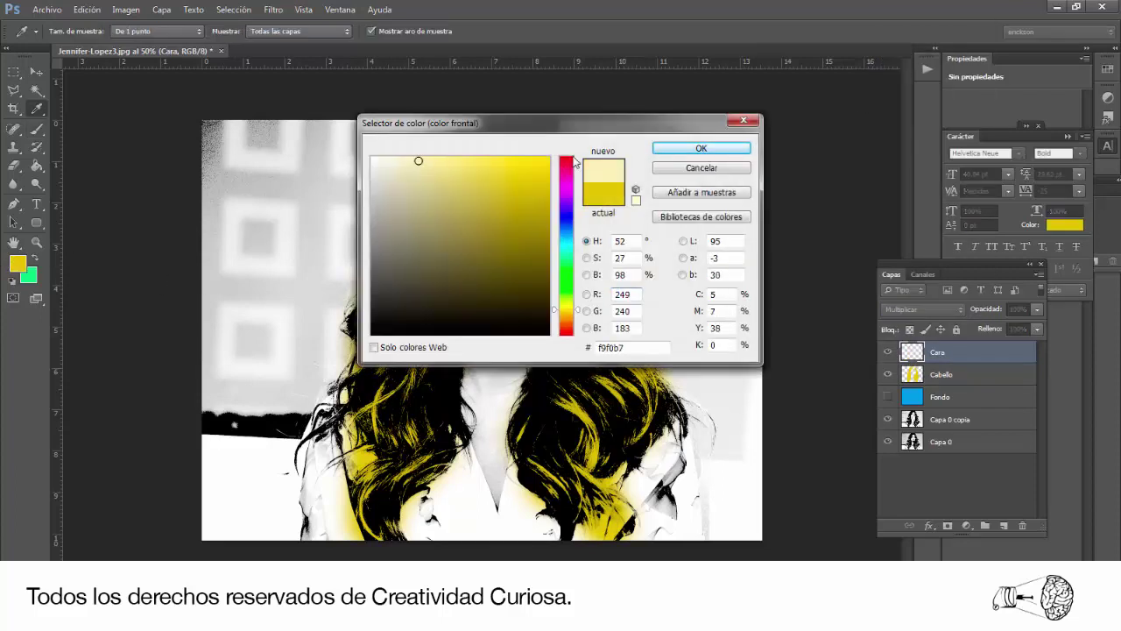
click(562, 315)
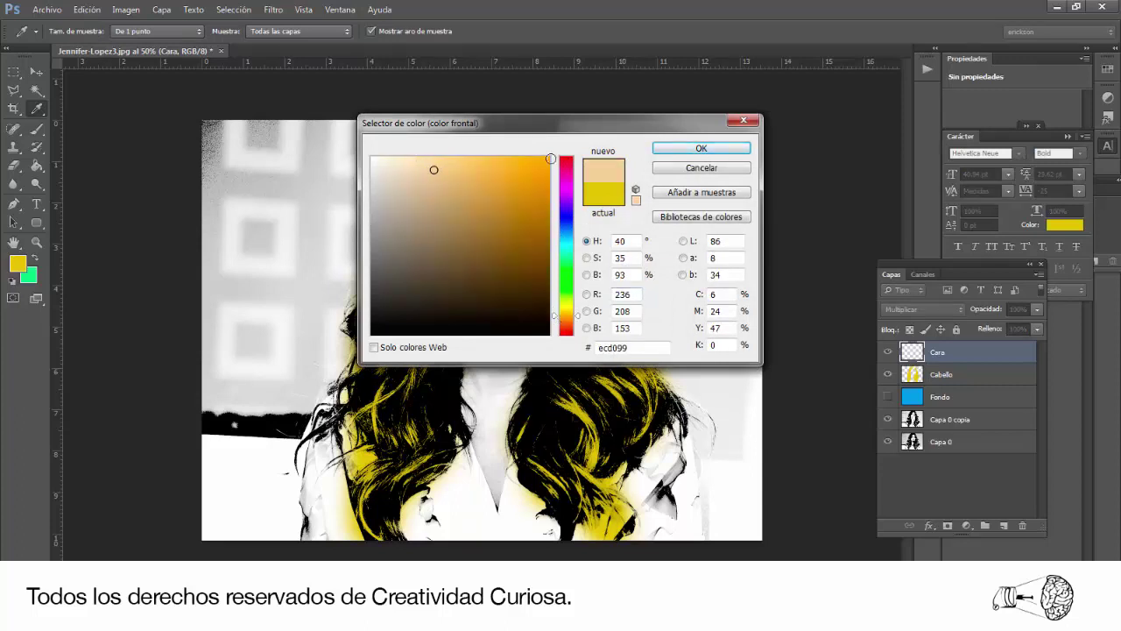
click(701, 147)
click(37, 129)
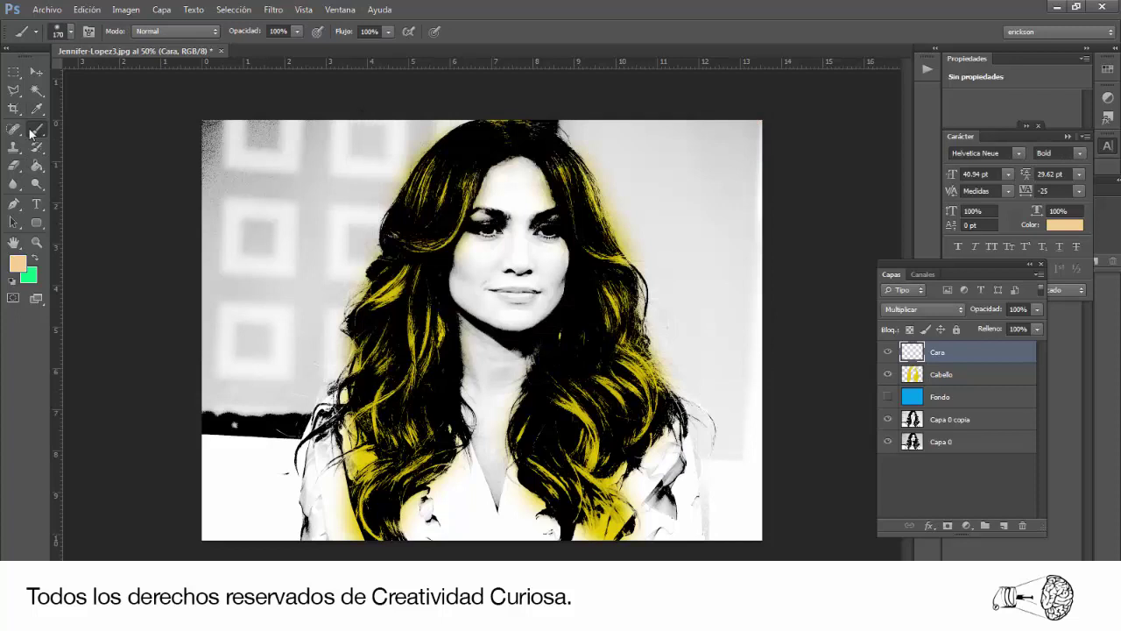
Paint peach over the face, forehead, jaw, neck, hand and left shoulder area.
drag(494, 244, 529, 273)
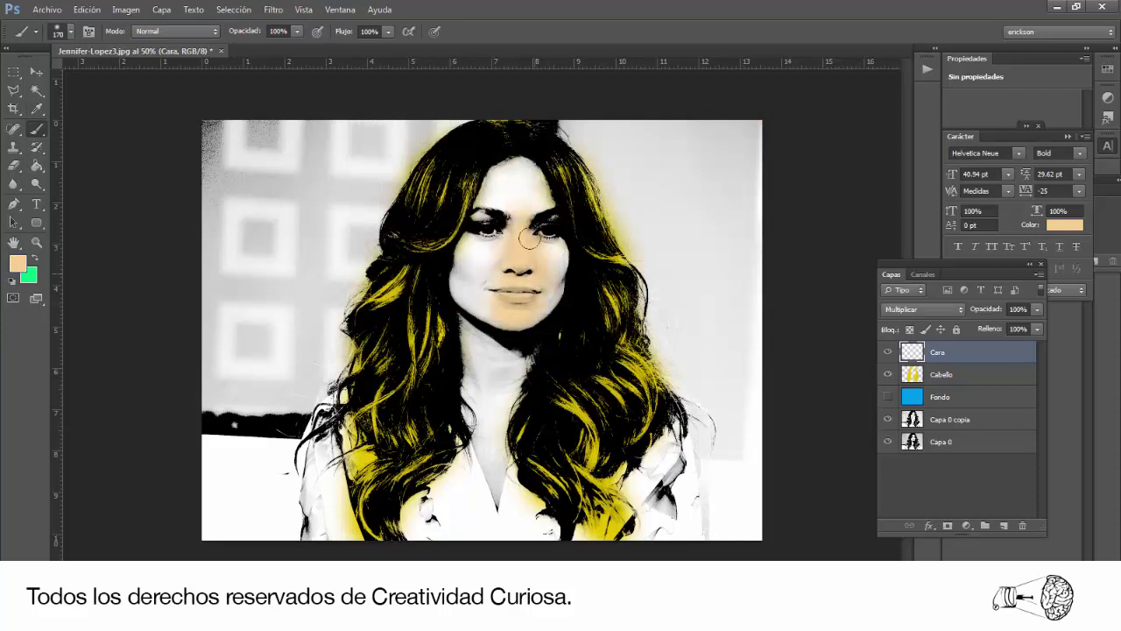
mouse_move(511, 176)
mouse_down()
mouse_move(468, 243)
mouse_move(506, 167)
mouse_up()
mouse_move(482, 218)
mouse_down()
mouse_move(468, 293)
mouse_move(472, 238)
mouse_up()
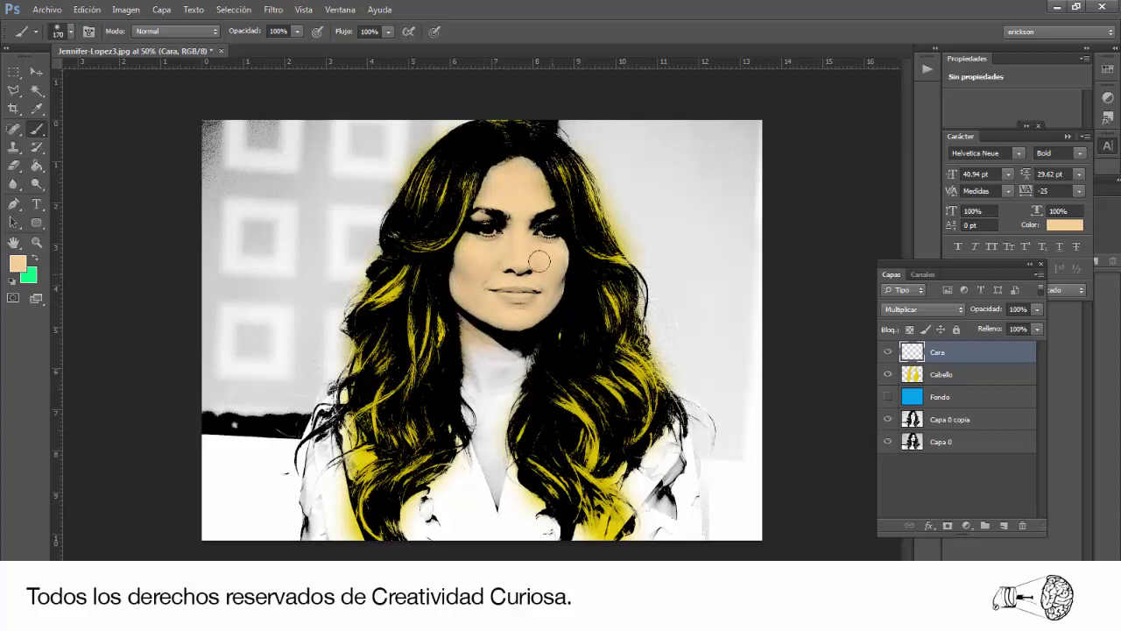
mouse_move(500, 356)
mouse_down()
mouse_move(495, 403)
mouse_move(475, 364)
mouse_move(484, 442)
mouse_move(478, 404)
mouse_up()
mouse_move(478, 444)
mouse_down()
mouse_move(489, 473)
mouse_move(474, 412)
mouse_move(500, 515)
mouse_move(542, 524)
mouse_move(453, 483)
mouse_move(424, 527)
mouse_move(477, 520)
mouse_move(447, 480)
mouse_move(443, 525)
mouse_up()
mouse_move(660, 467)
mouse_down()
mouse_move(668, 531)
mouse_move(650, 533)
mouse_move(637, 490)
mouse_move(658, 451)
mouse_up()
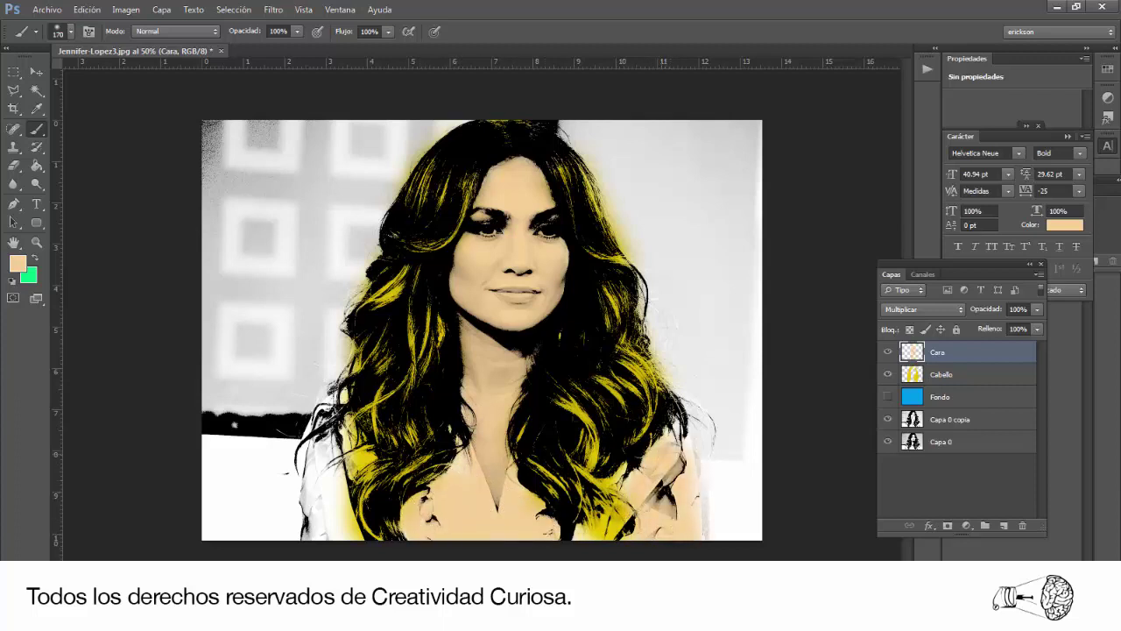
mouse_move(324, 456)
mouse_down()
mouse_move(318, 532)
mouse_move(349, 516)
mouse_move(347, 433)
mouse_up()
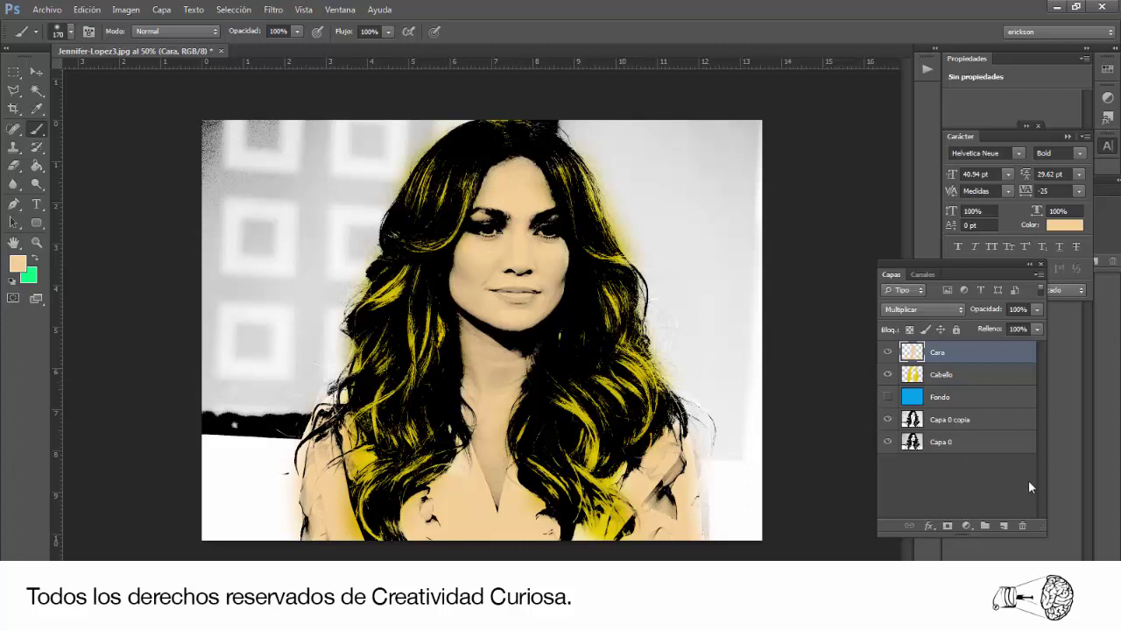
Add a new layer named Boca and zoom in on the lips to 200%.
click(1004, 525)
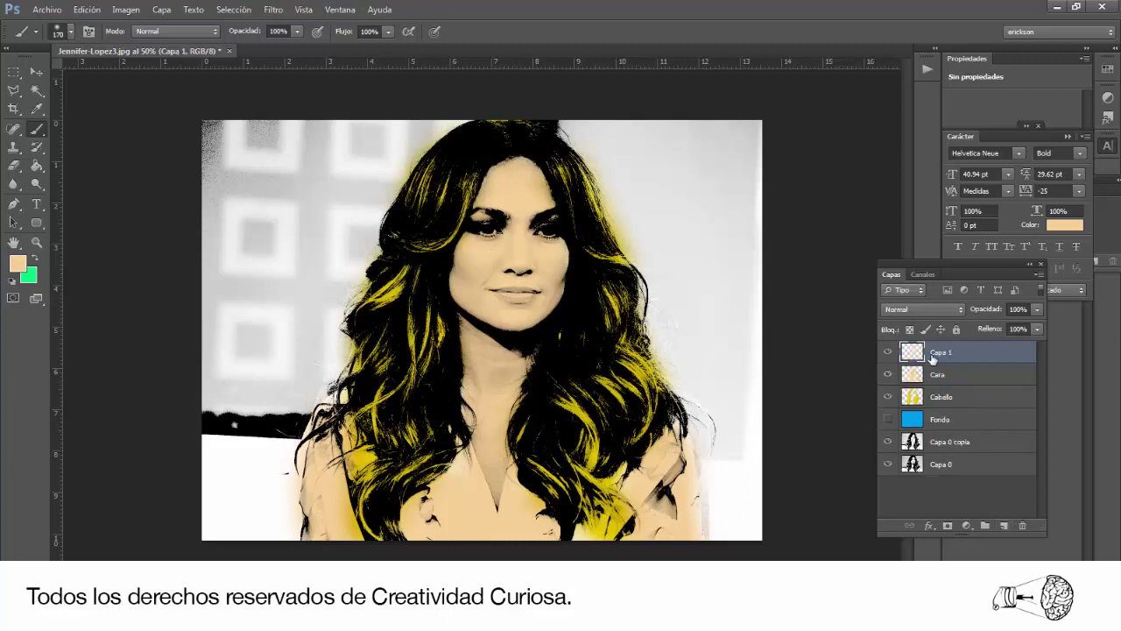
double_click(942, 353)
text(B)
key(Return)
click(36, 242)
click(647, 281)
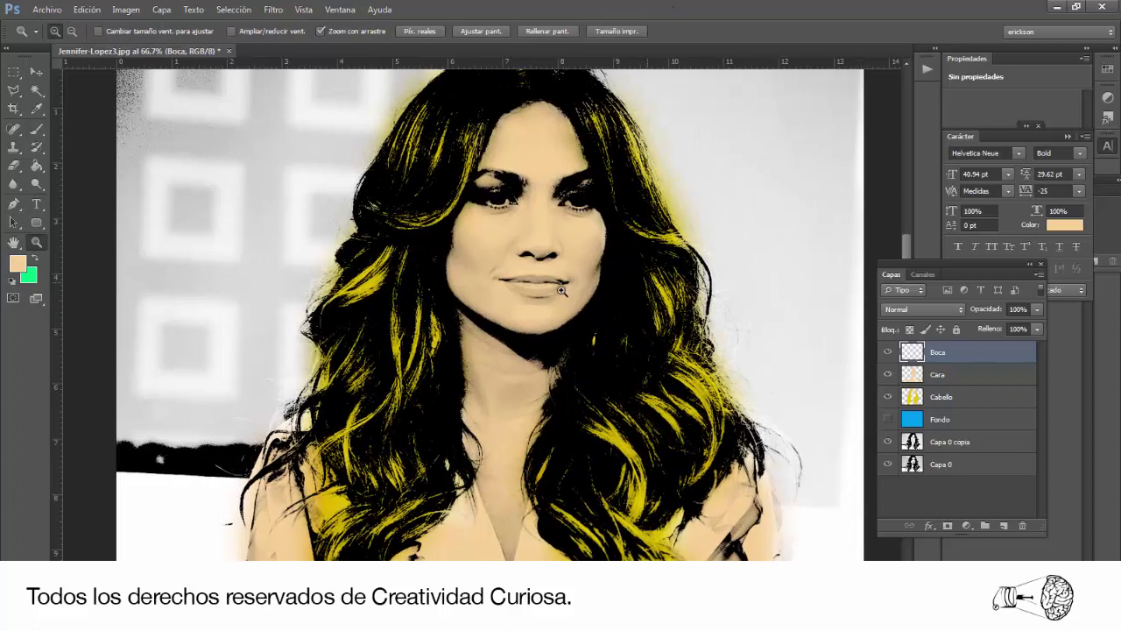
click(564, 292)
click(474, 281)
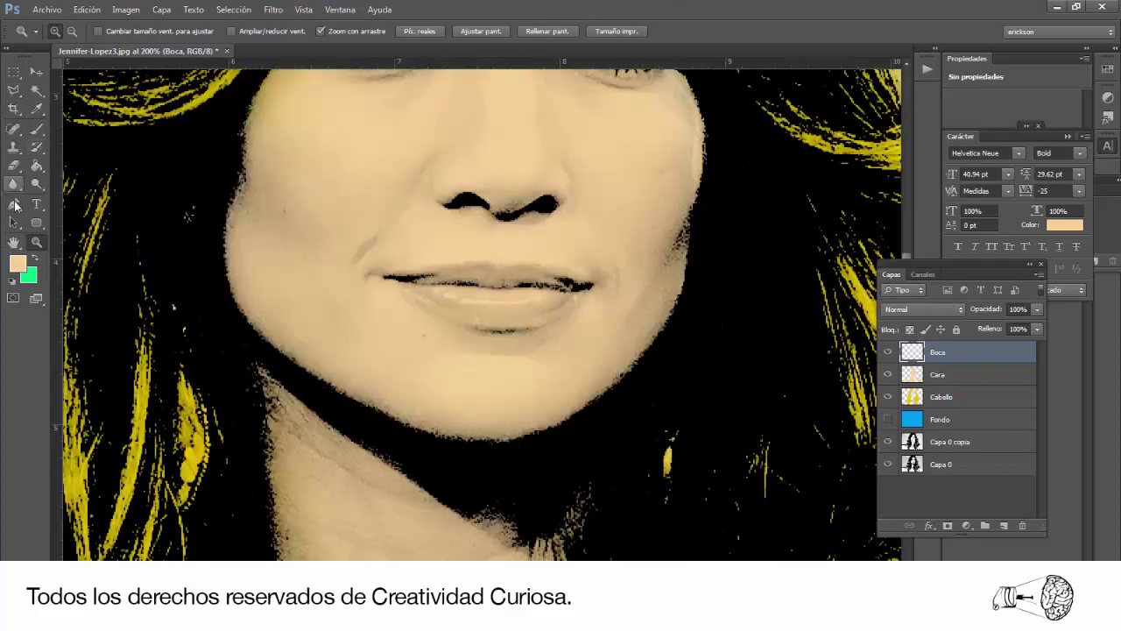
Trace a closed pen path around the lower and upper lips.
click(13, 203)
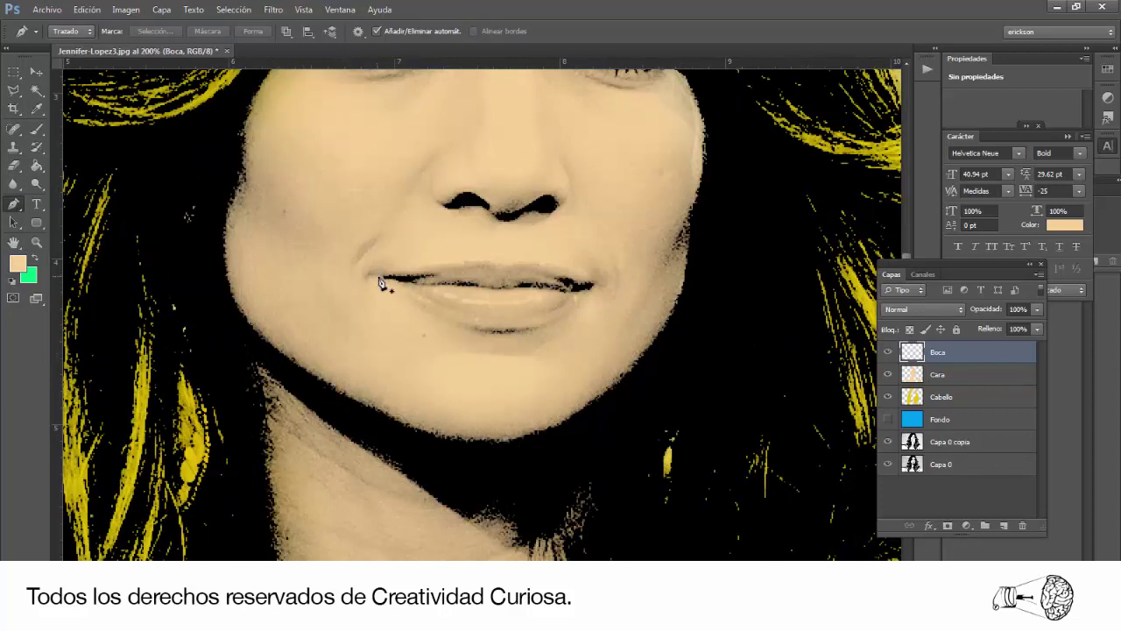
drag(385, 277, 440, 312)
drag(526, 330, 597, 288)
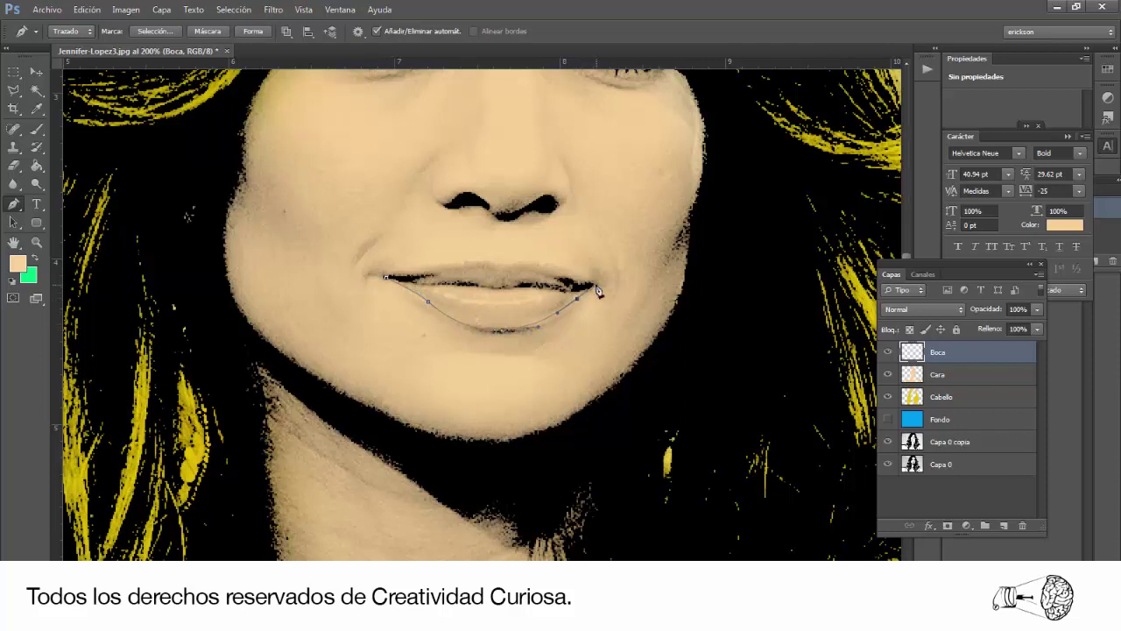
drag(552, 275, 532, 263)
drag(465, 263, 443, 267)
drag(387, 279, 371, 282)
click(339, 10)
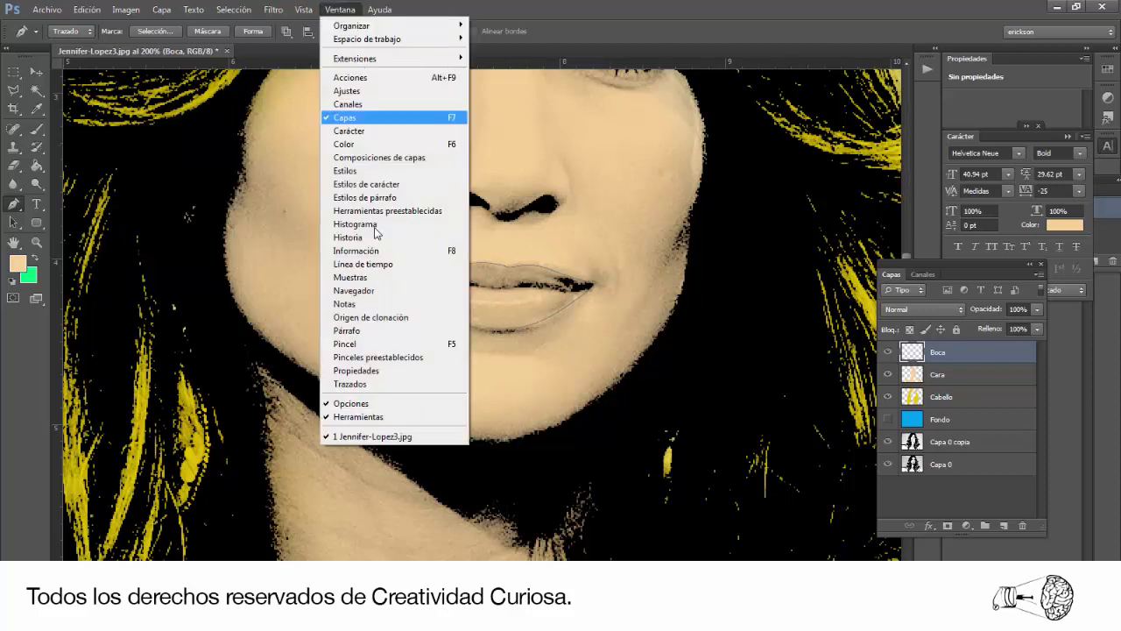
Load the lip path from the Trazados panel as a selection and fill it strong red.
click(354, 384)
drag(1063, 191, 967, 235)
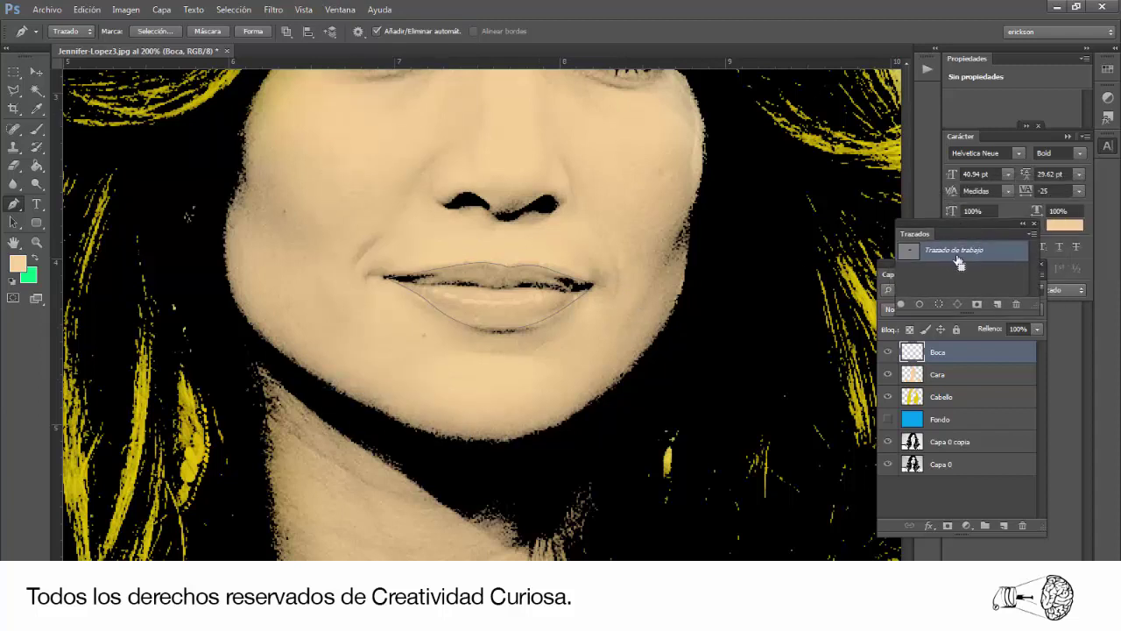
key(ctrl+Return)
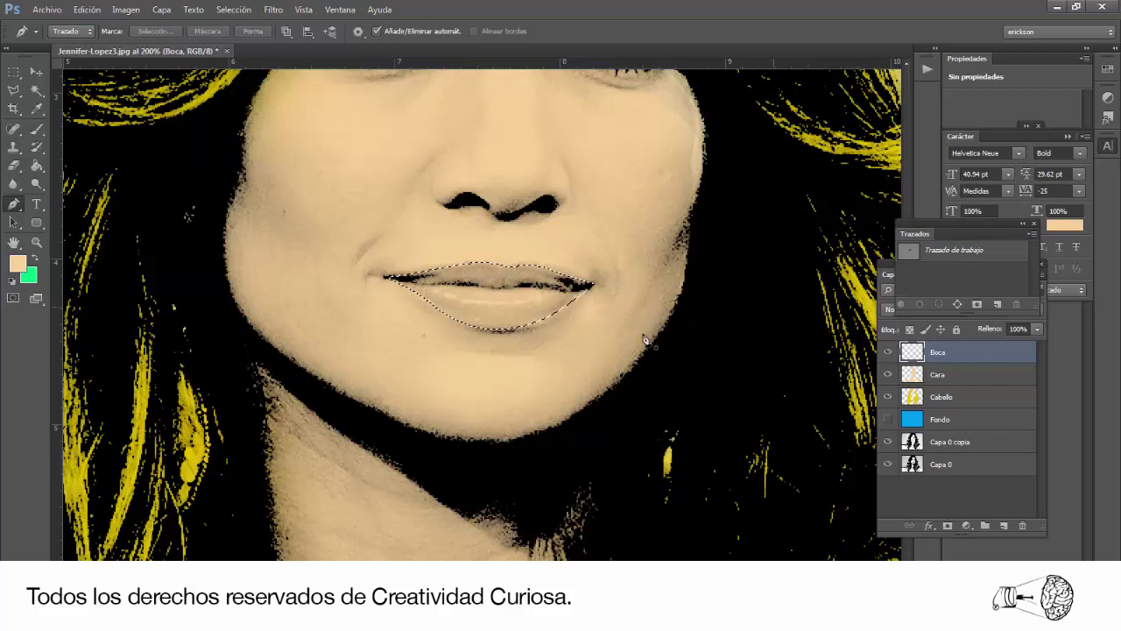
click(36, 165)
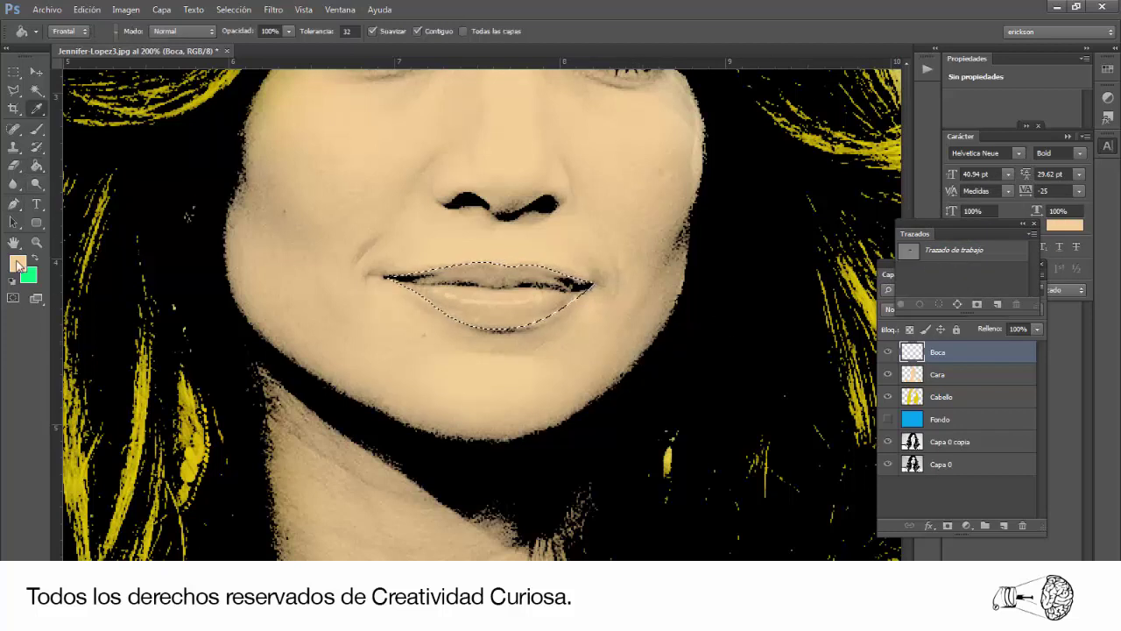
click(17, 263)
click(570, 328)
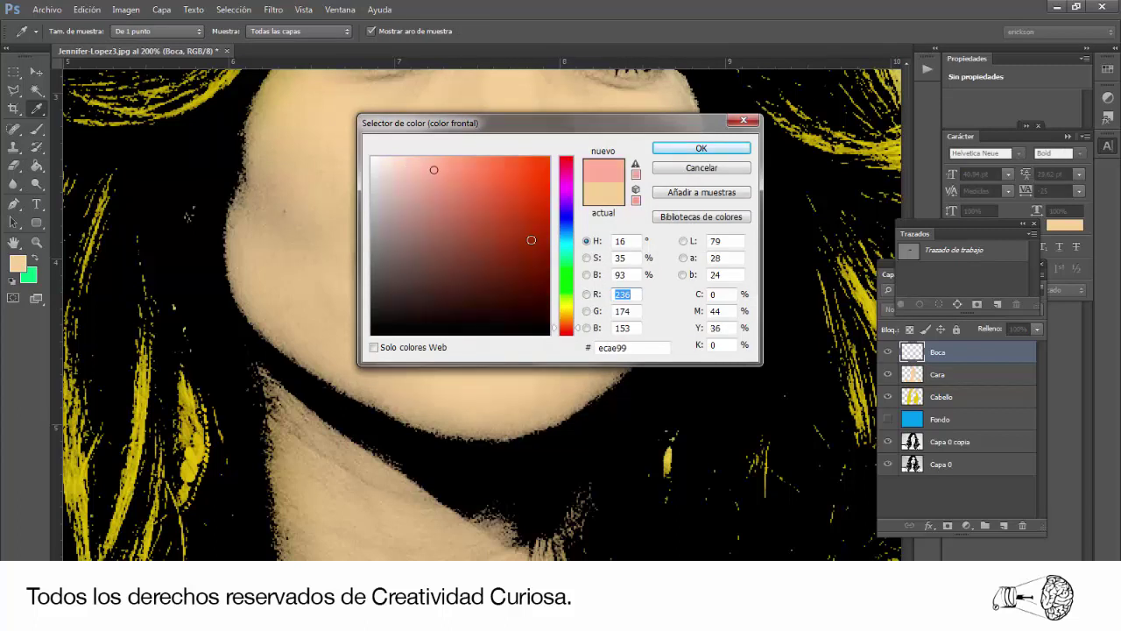
click(525, 183)
click(701, 148)
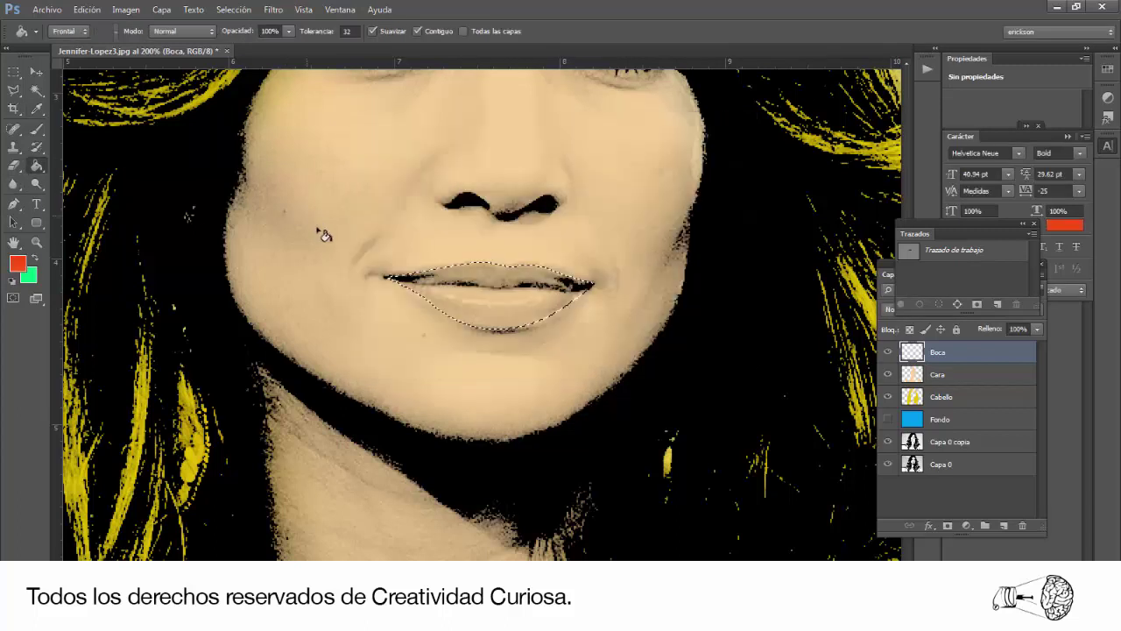
click(498, 293)
key(ctrl+d)
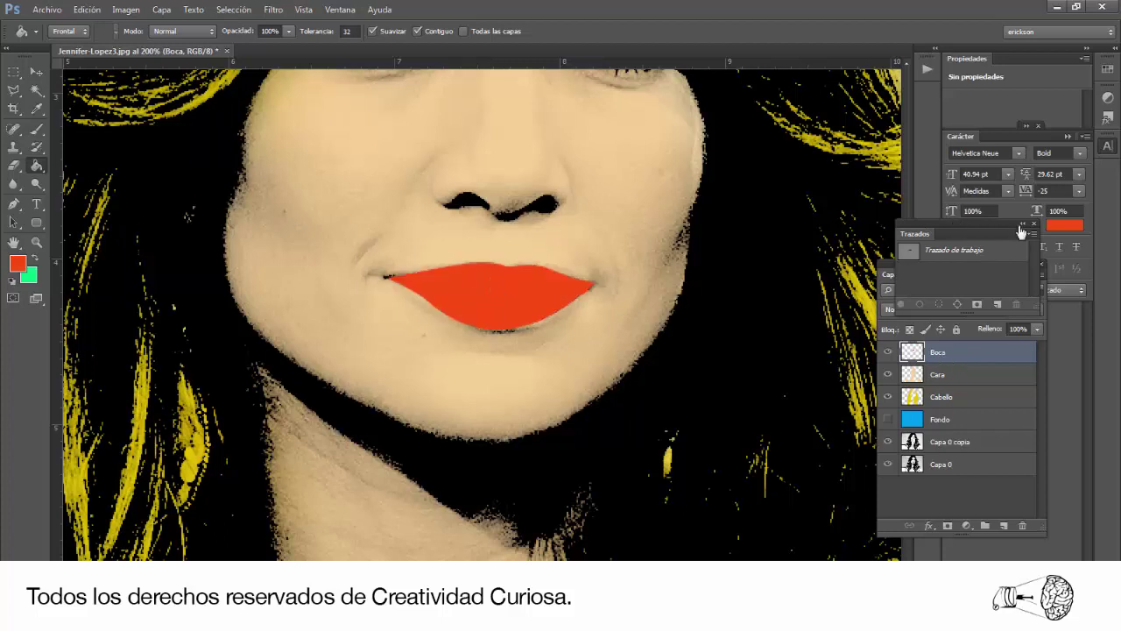
Set the Boca layer's blend mode to Multiplicar.
click(1021, 225)
click(933, 307)
click(889, 51)
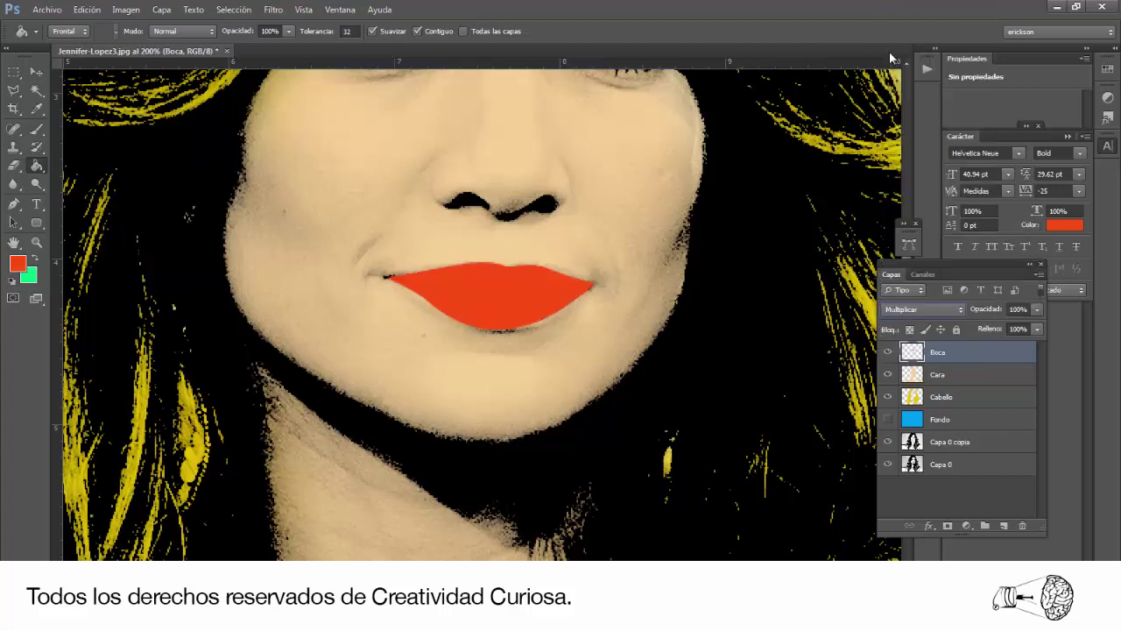
click(35, 71)
scroll(517, 320, up, 2)
scroll(523, 320, up, 4)
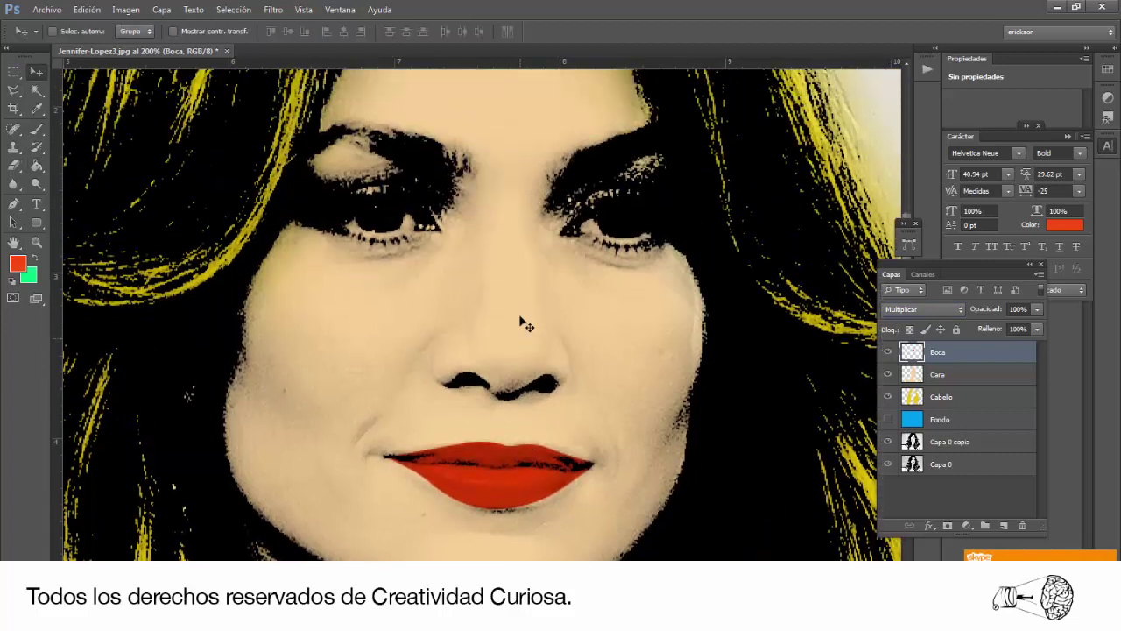
scroll(526, 321, up, 3)
Add a layer named cejas and make a bright aqua-green the foreground colour.
click(1005, 525)
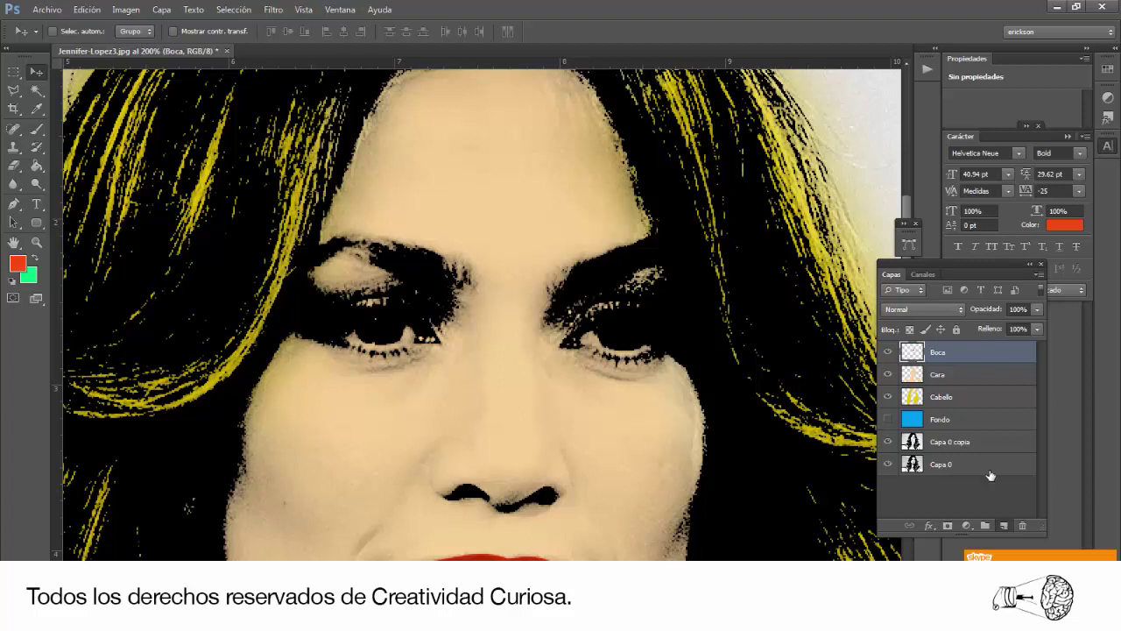
text(E)
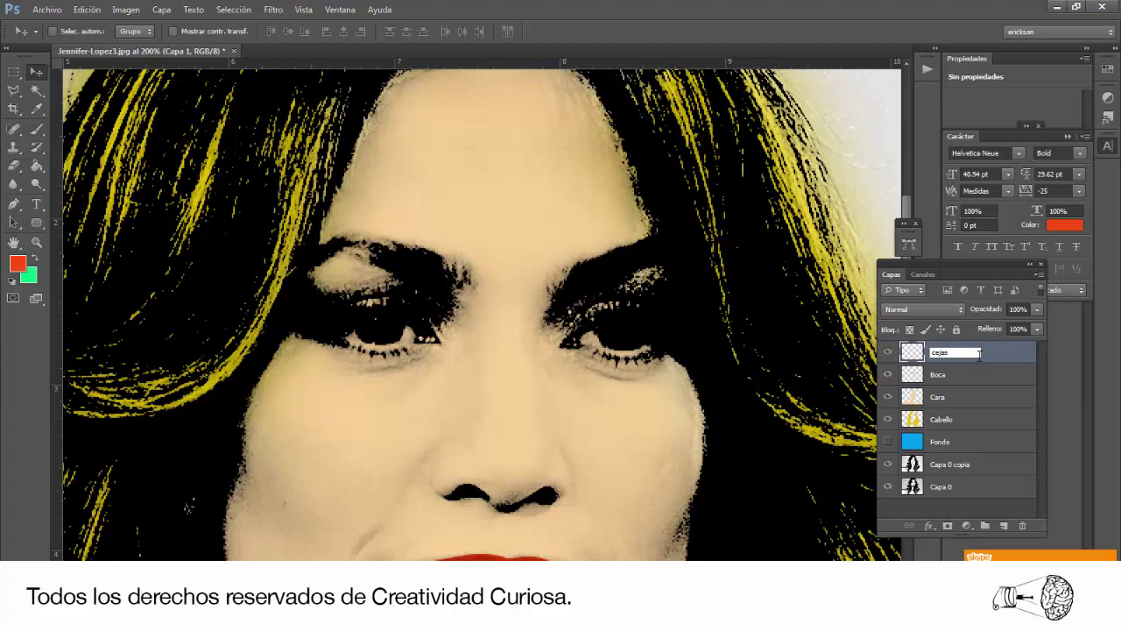
key(Return)
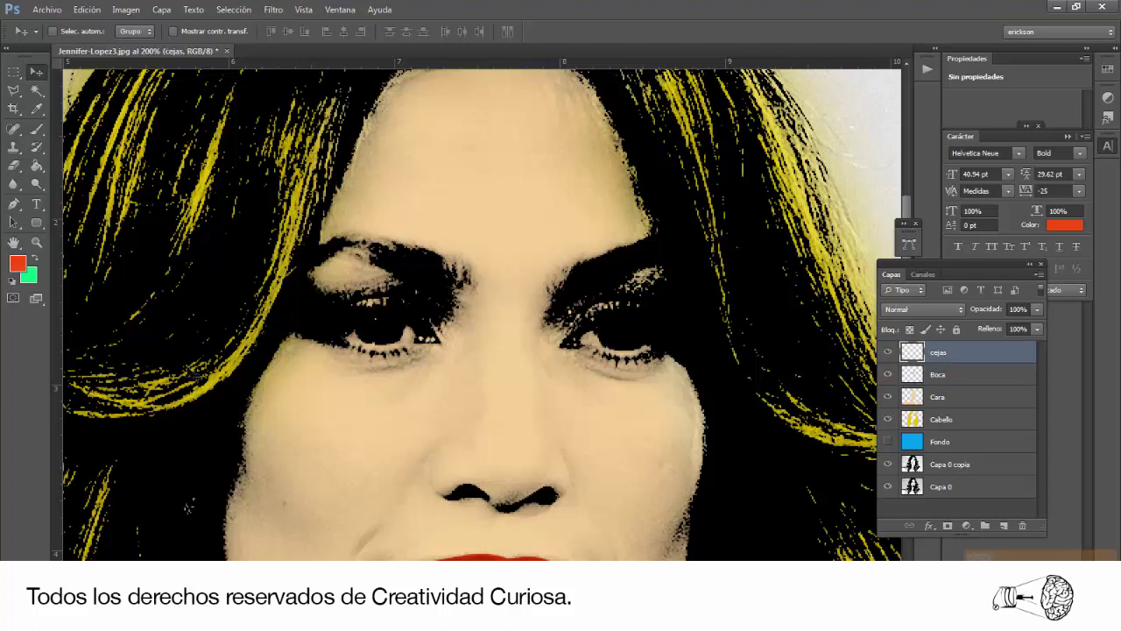
click(21, 266)
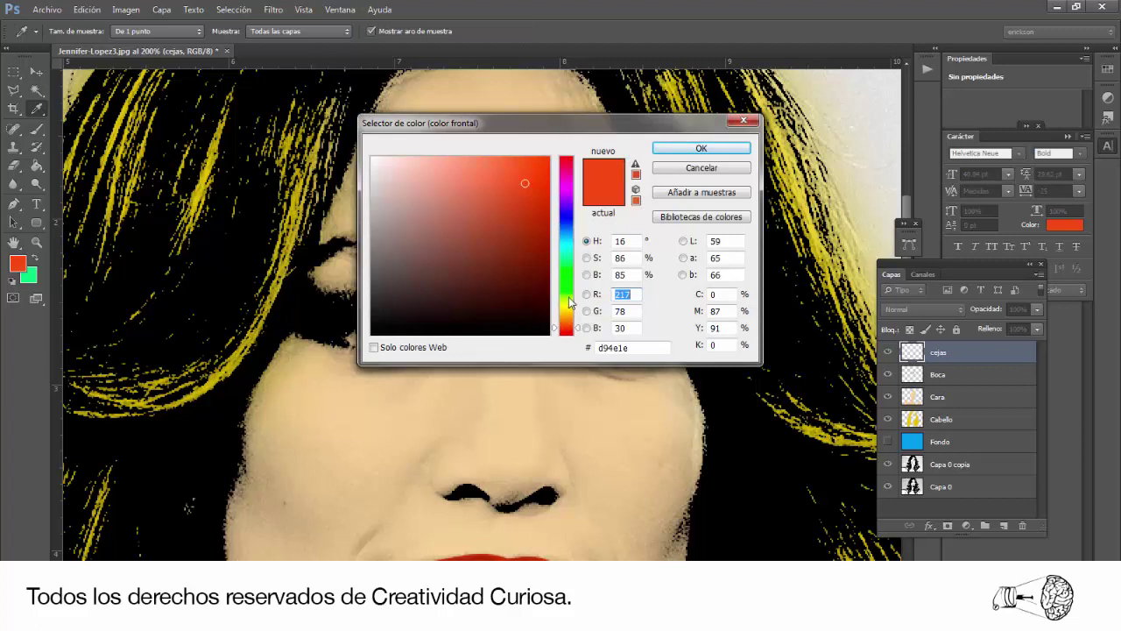
click(568, 253)
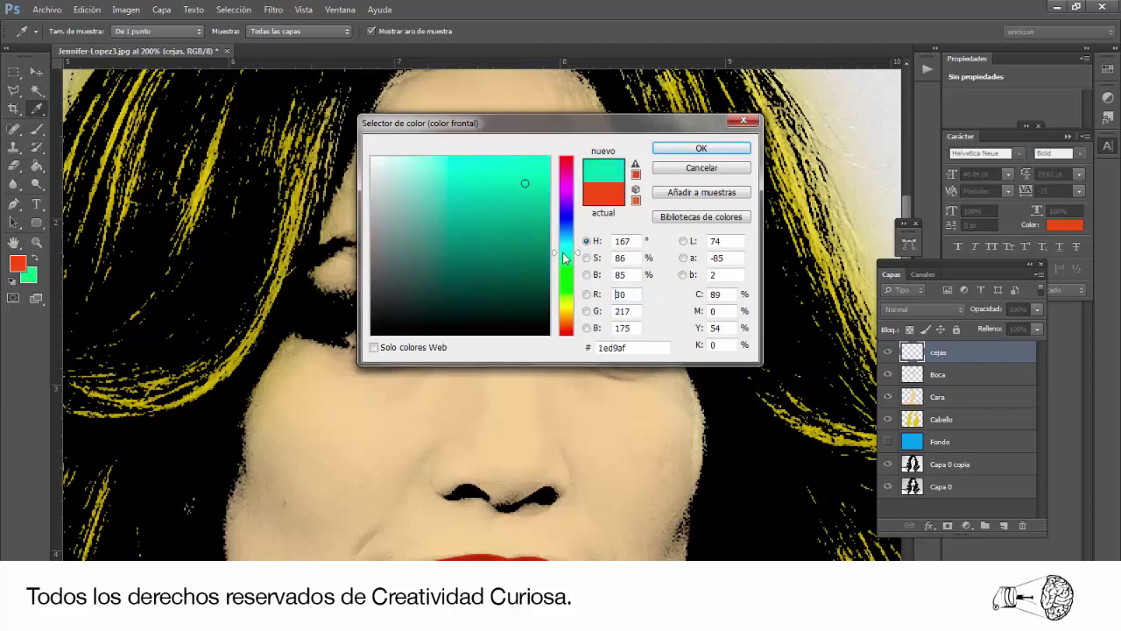
drag(540, 209, 546, 166)
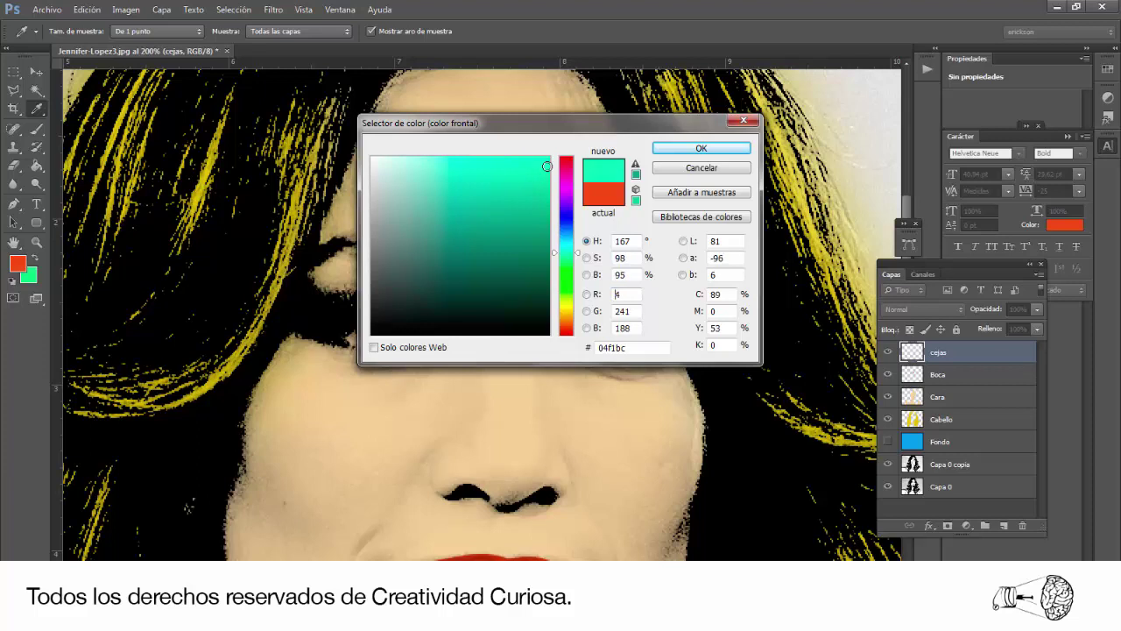
click(701, 149)
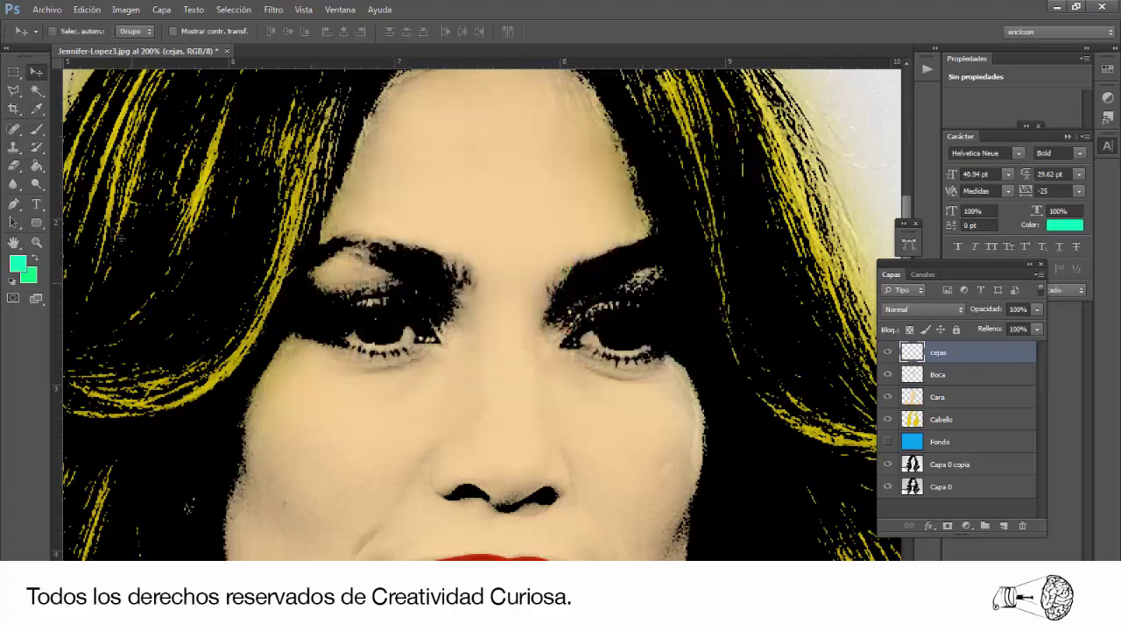
Paint aqua-green over both eyelids with a 50 px brush.
click(36, 132)
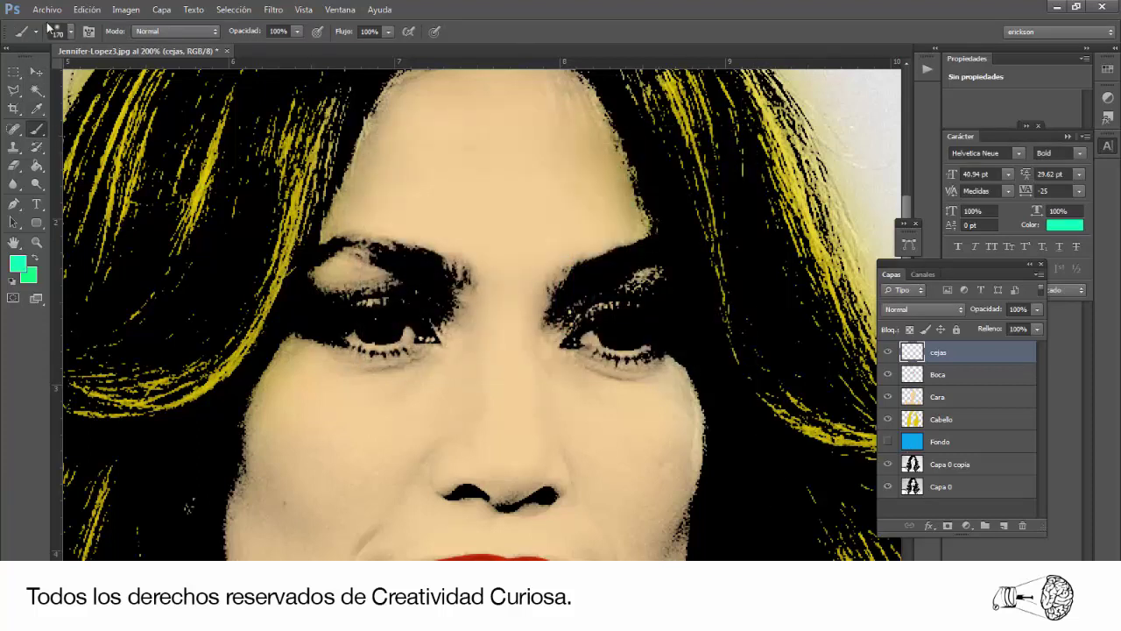
click(69, 35)
text(50)
key(Return)
mouse_move(395, 289)
mouse_down()
mouse_move(333, 262)
mouse_move(351, 281)
mouse_move(408, 285)
mouse_up()
mouse_move(578, 289)
mouse_down()
mouse_move(614, 298)
mouse_move(675, 271)
mouse_move(631, 311)
mouse_up()
Set the cejas layer to Multiplicar and zoom out on the face.
click(908, 309)
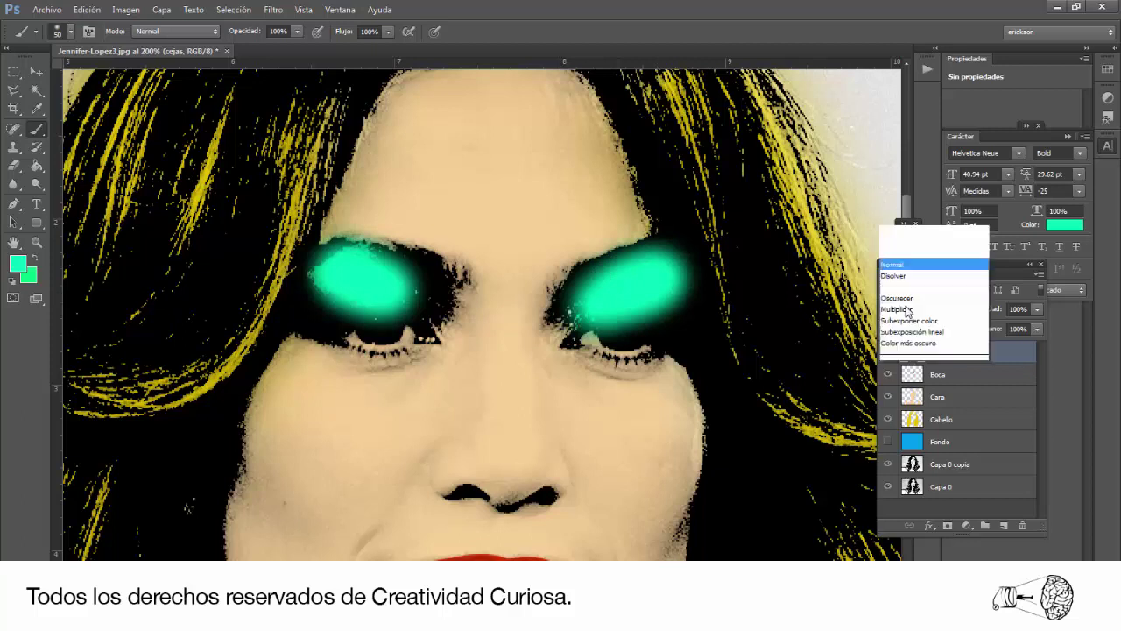
click(885, 68)
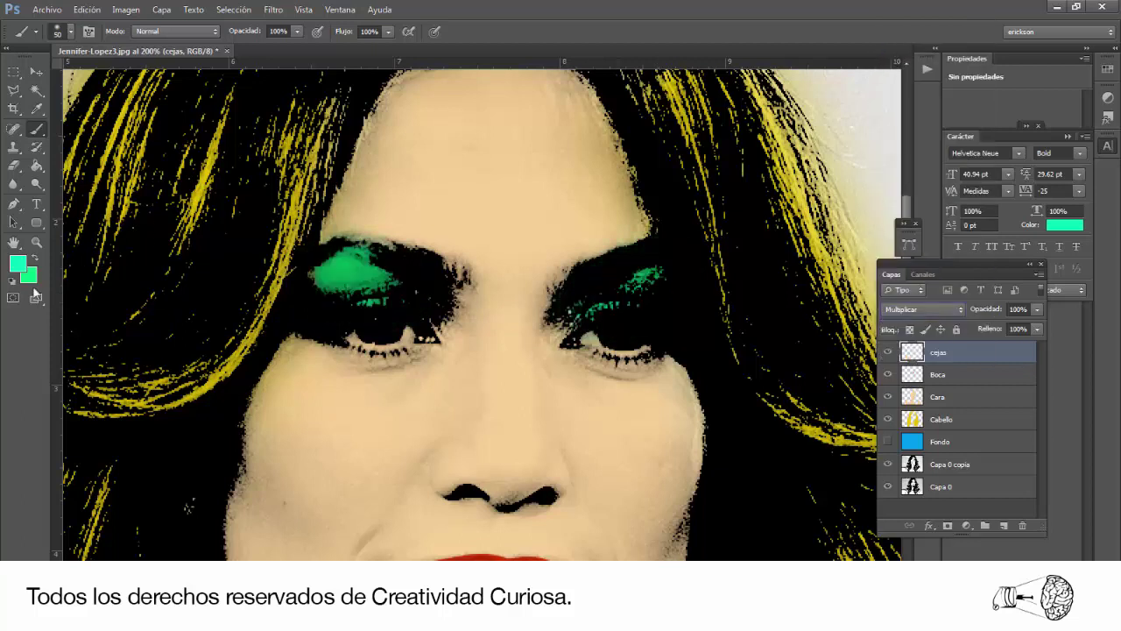
click(37, 243)
alt+click(470, 357)
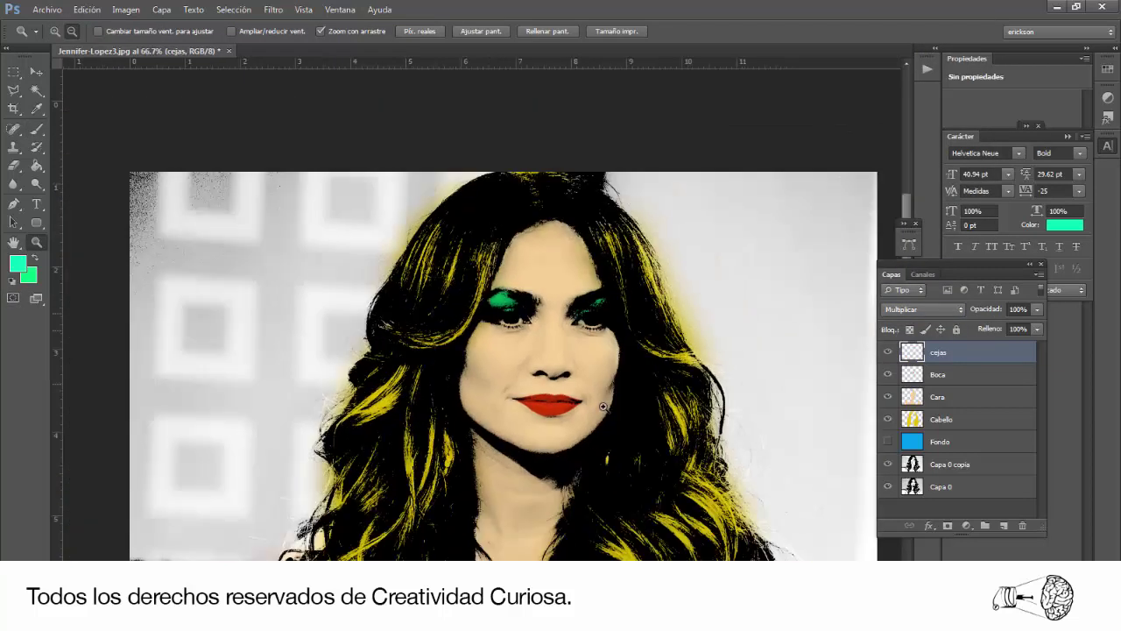
Zoom out to the whole photo, then show and select the blue Fondo layer.
alt+click(510, 413)
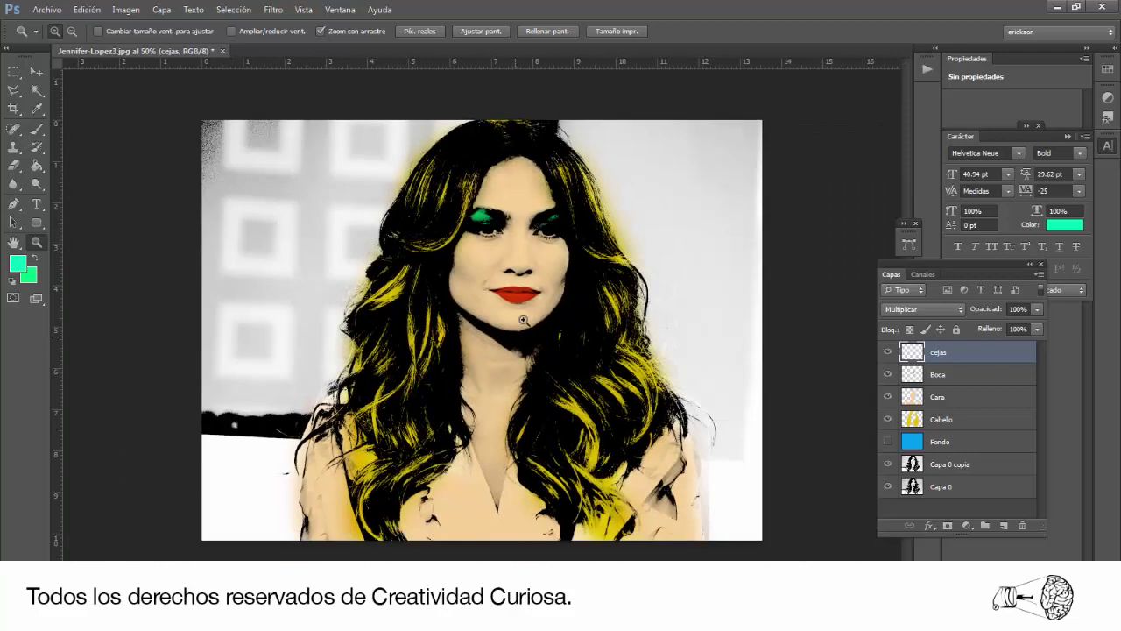
click(526, 319)
alt+click(538, 312)
click(890, 443)
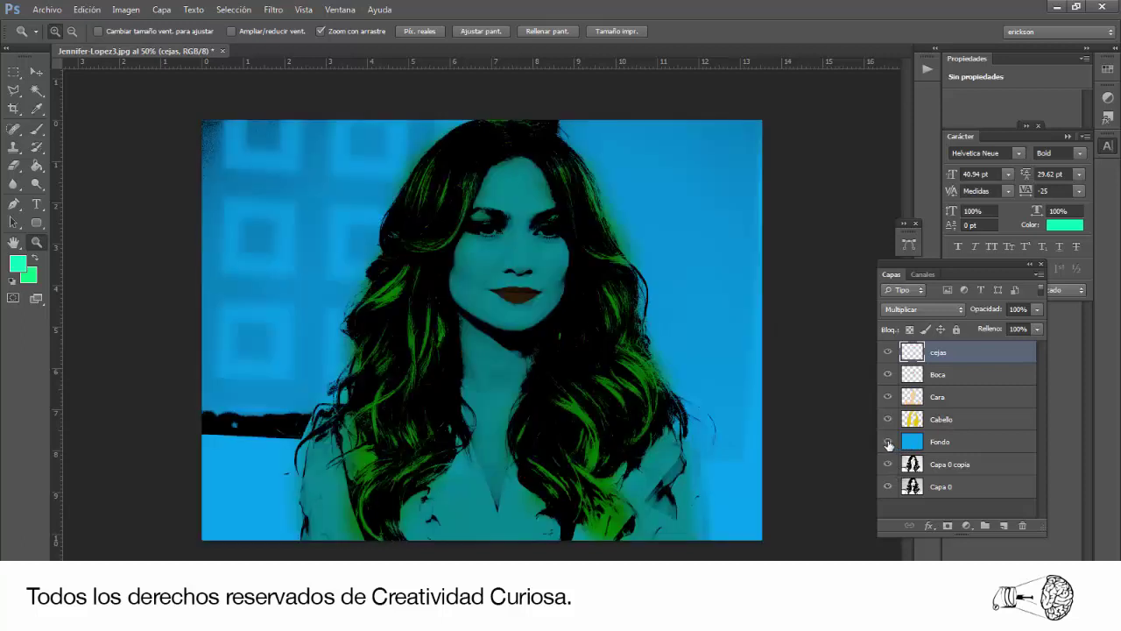
click(932, 443)
Erase Fondo's blue off the face, hair, neck and chest with a 246 px eraser.
click(14, 165)
click(70, 30)
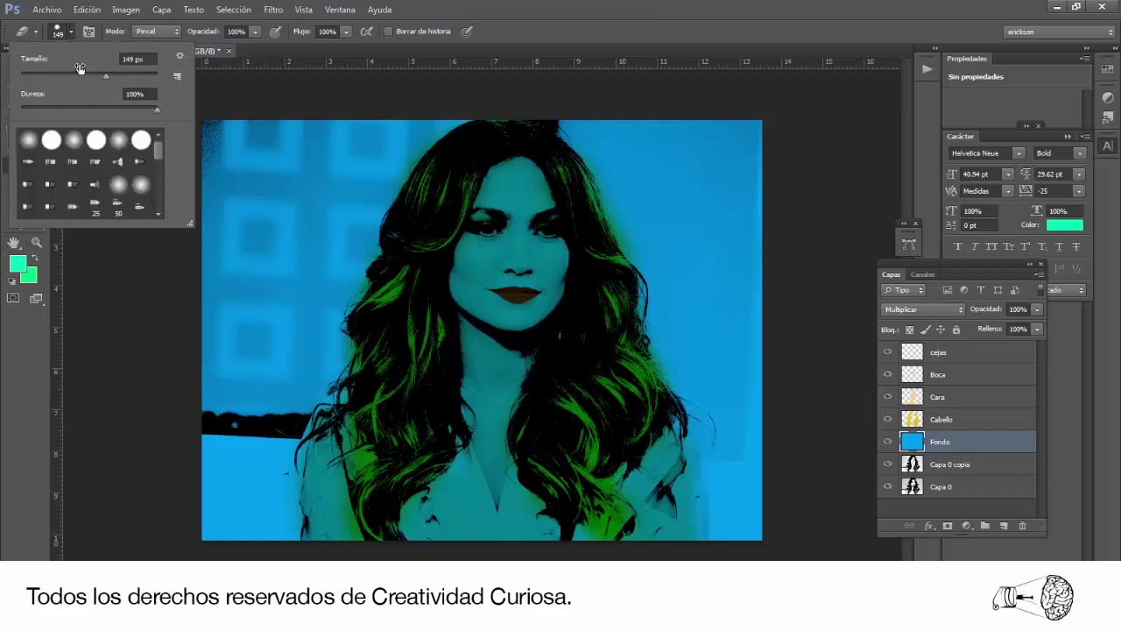
click(126, 75)
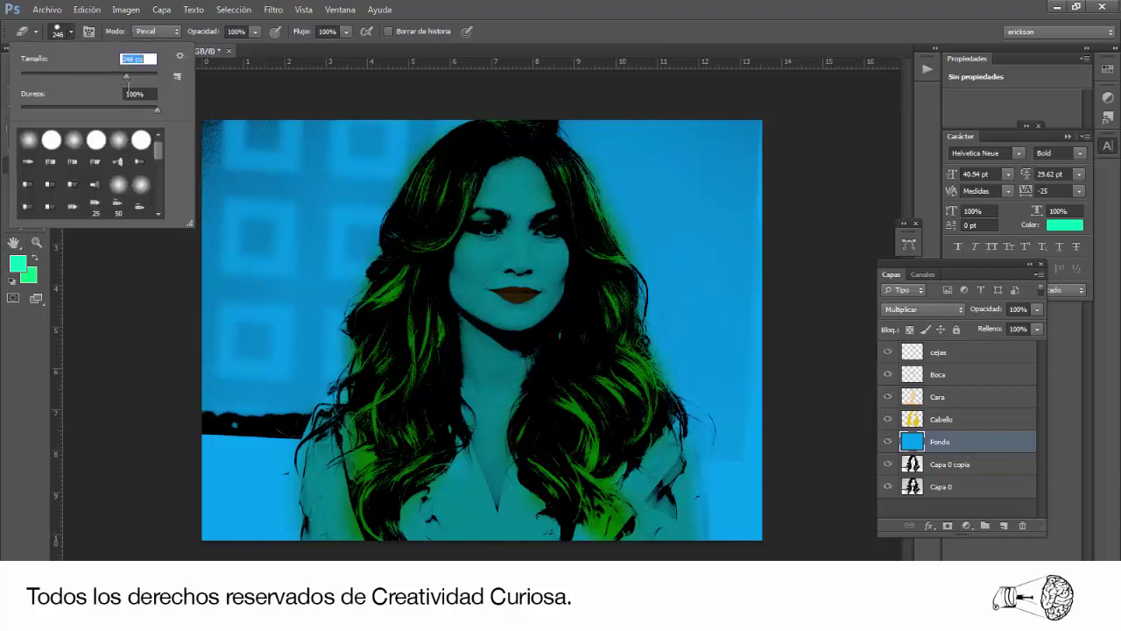
click(155, 110)
key(Return)
mouse_move(474, 186)
mouse_down()
mouse_move(583, 411)
mouse_move(561, 246)
mouse_move(478, 180)
mouse_move(418, 186)
mouse_move(444, 147)
mouse_up()
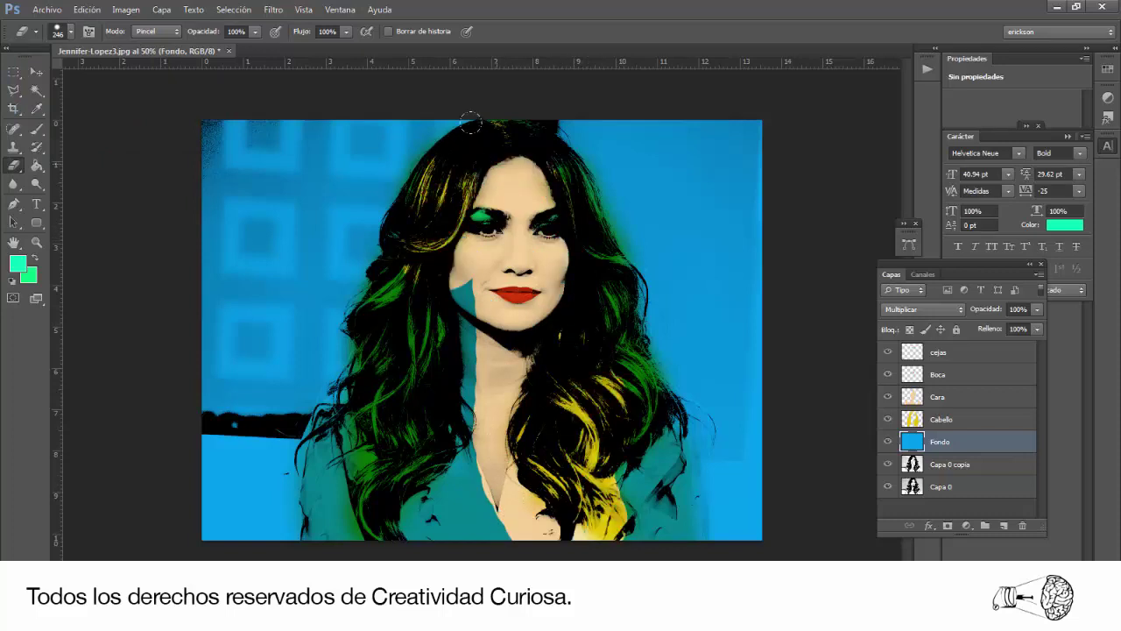
mouse_move(561, 170)
mouse_down()
mouse_move(587, 184)
mouse_move(609, 262)
mouse_move(545, 359)
mouse_move(653, 429)
mouse_move(622, 466)
mouse_move(657, 491)
mouse_move(666, 530)
mouse_move(687, 438)
mouse_move(676, 417)
mouse_move(705, 538)
mouse_up()
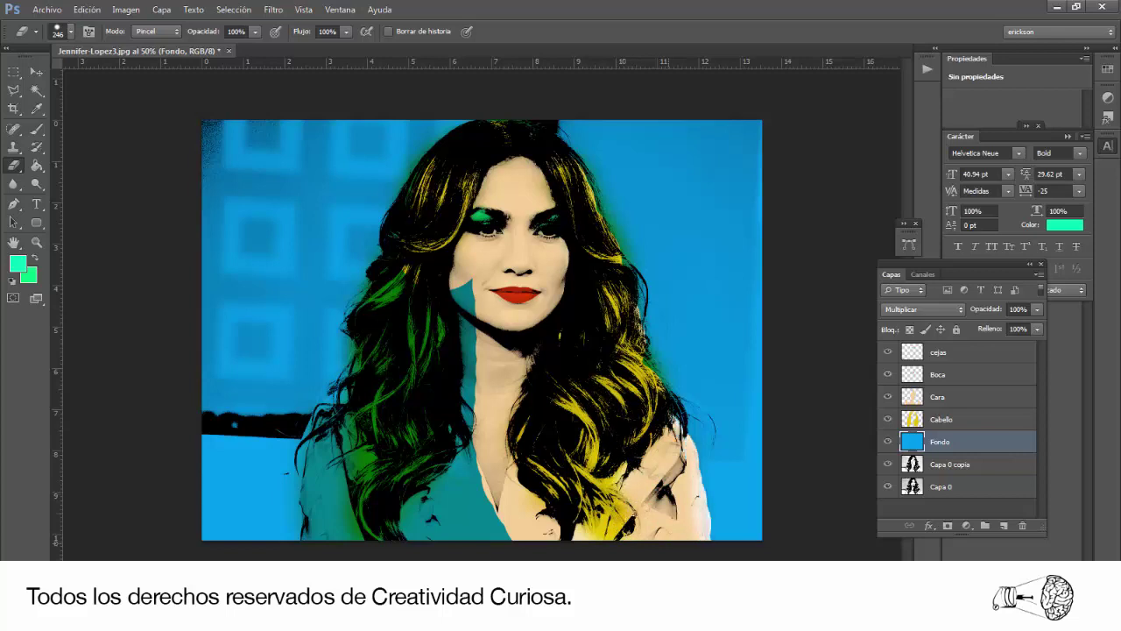
mouse_move(427, 419)
mouse_down()
mouse_move(438, 517)
mouse_move(346, 521)
mouse_move(313, 459)
mouse_move(408, 438)
mouse_move(465, 293)
mouse_up()
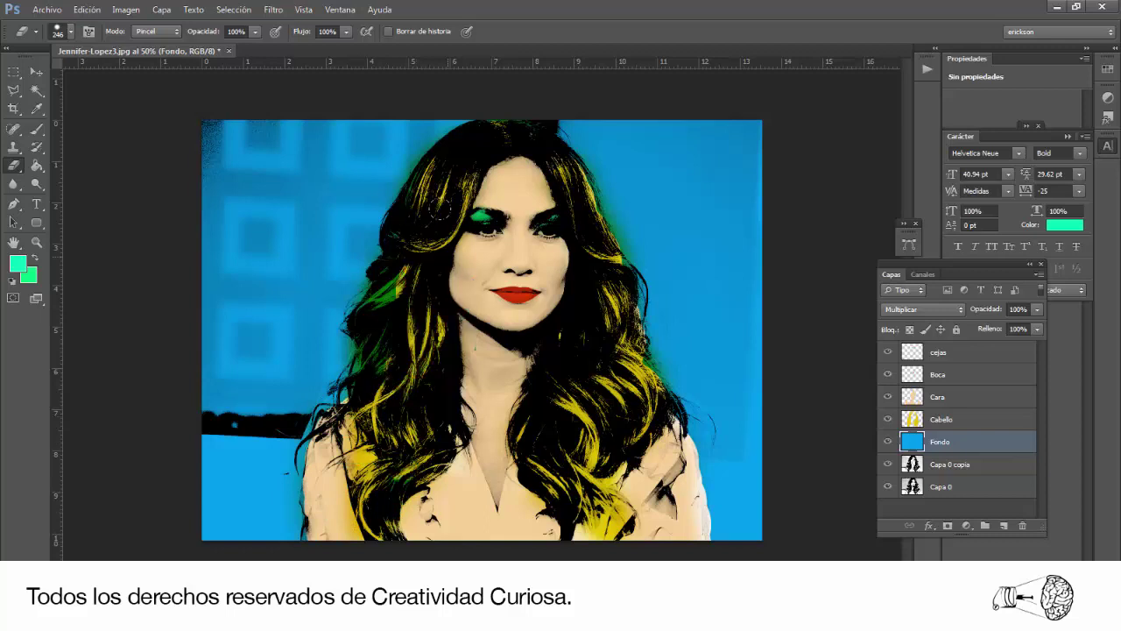
drag(360, 333, 428, 186)
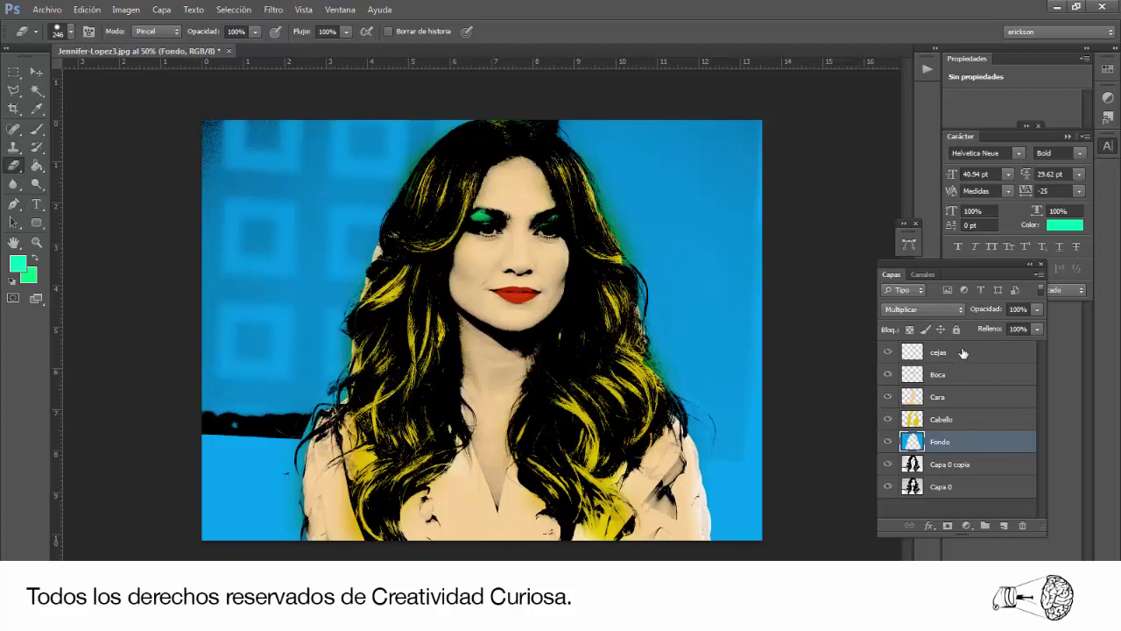
Place optical-background_hipnosis_mareo_puntos above cejas, scaled to cover the whole canvas.
click(963, 352)
click(1005, 527)
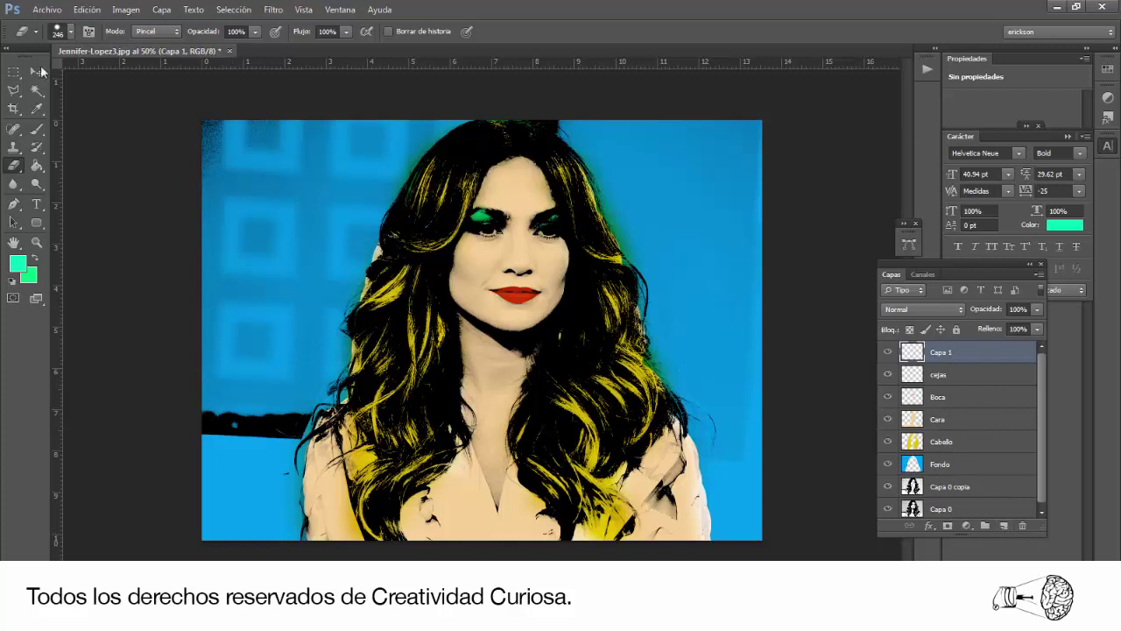
click(46, 10)
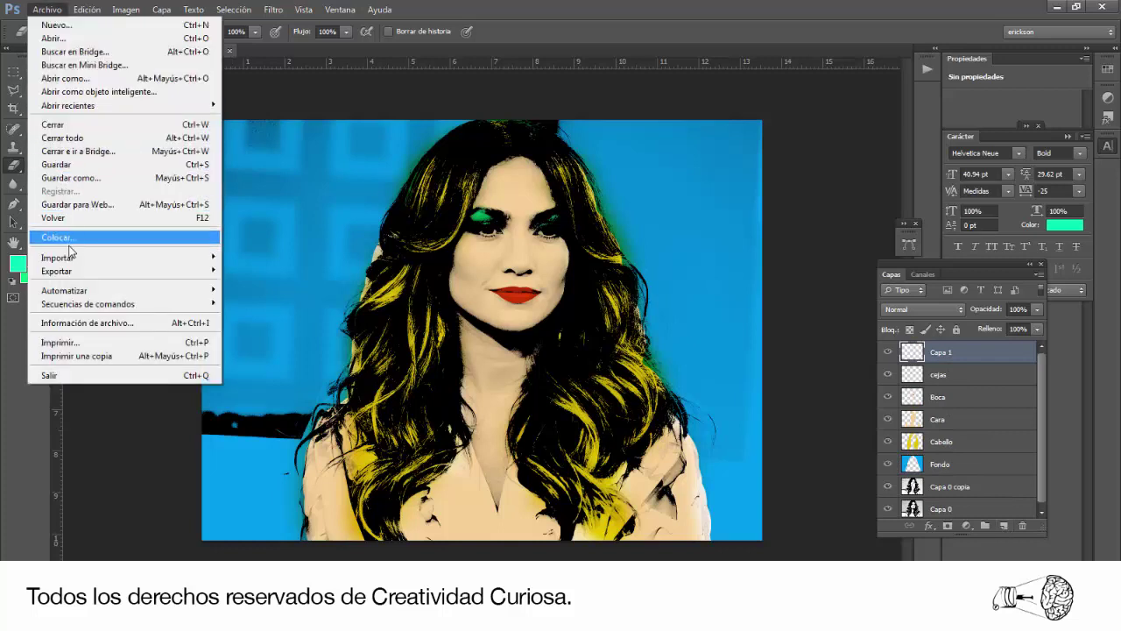
click(71, 238)
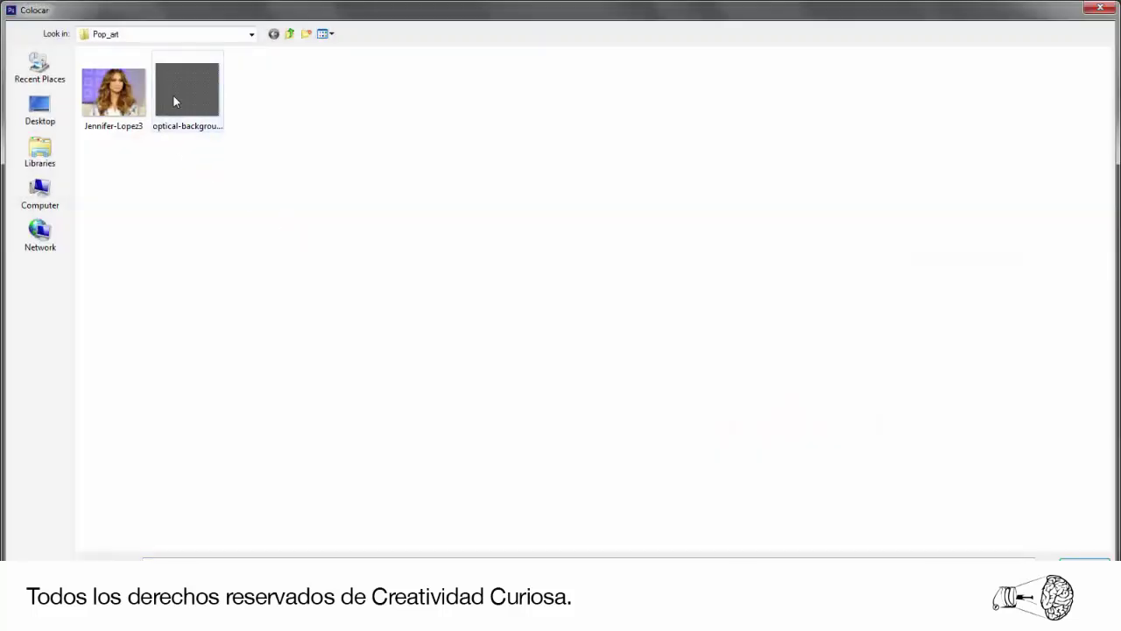
click(176, 97)
double_click(197, 122)
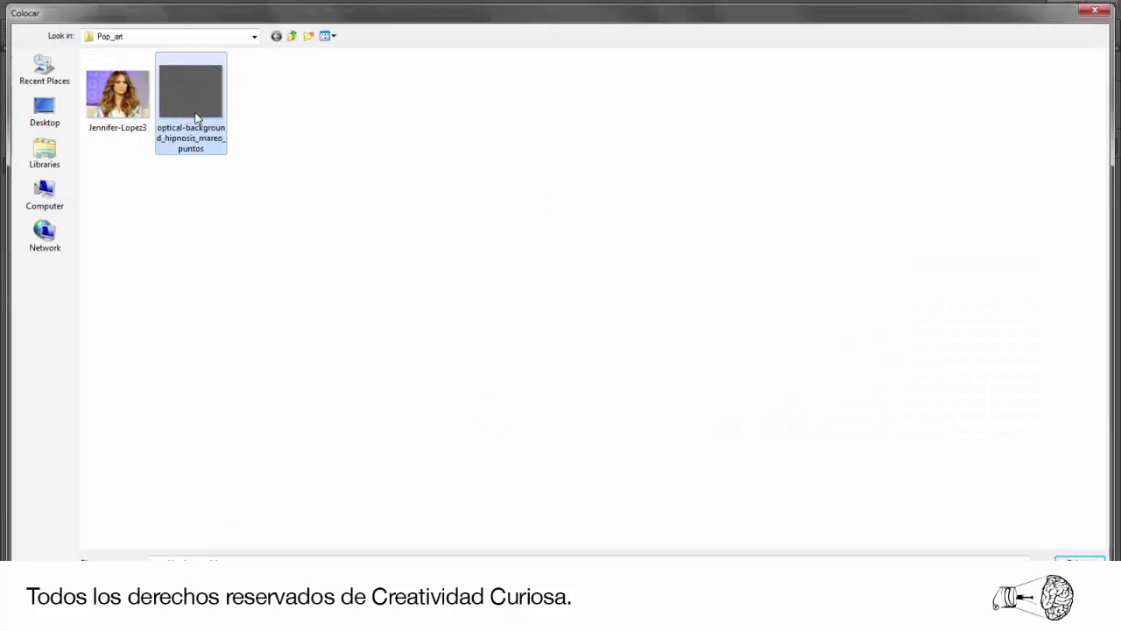
drag(496, 372, 557, 399)
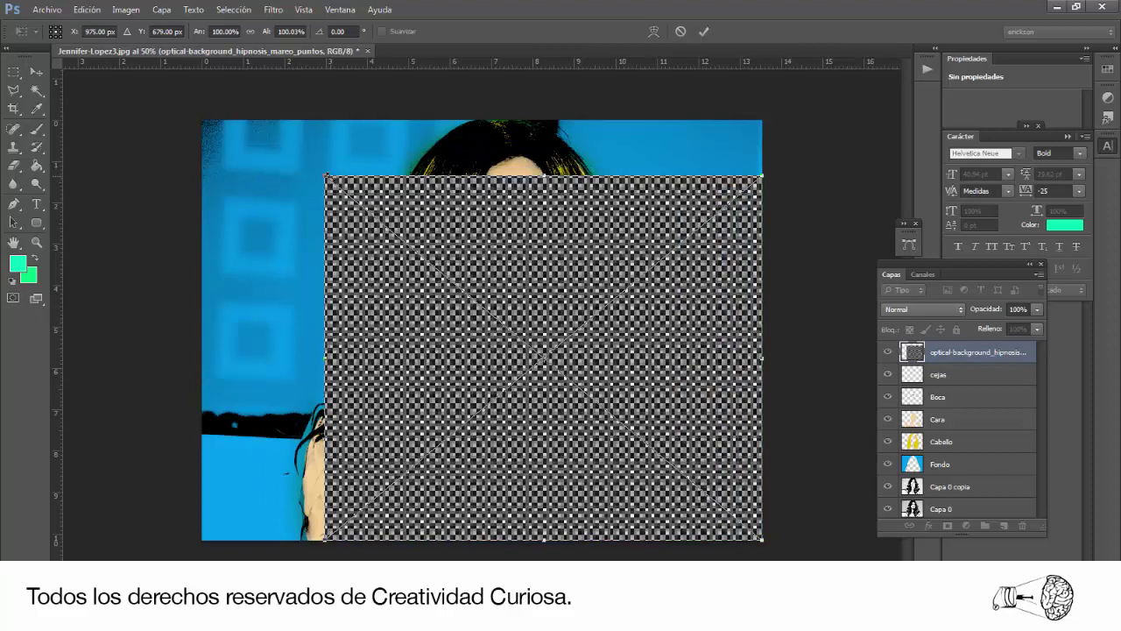
mouse_move(326, 176)
mouse_down()
mouse_move(213, 141)
mouse_move(197, 70)
mouse_up()
click(14, 165)
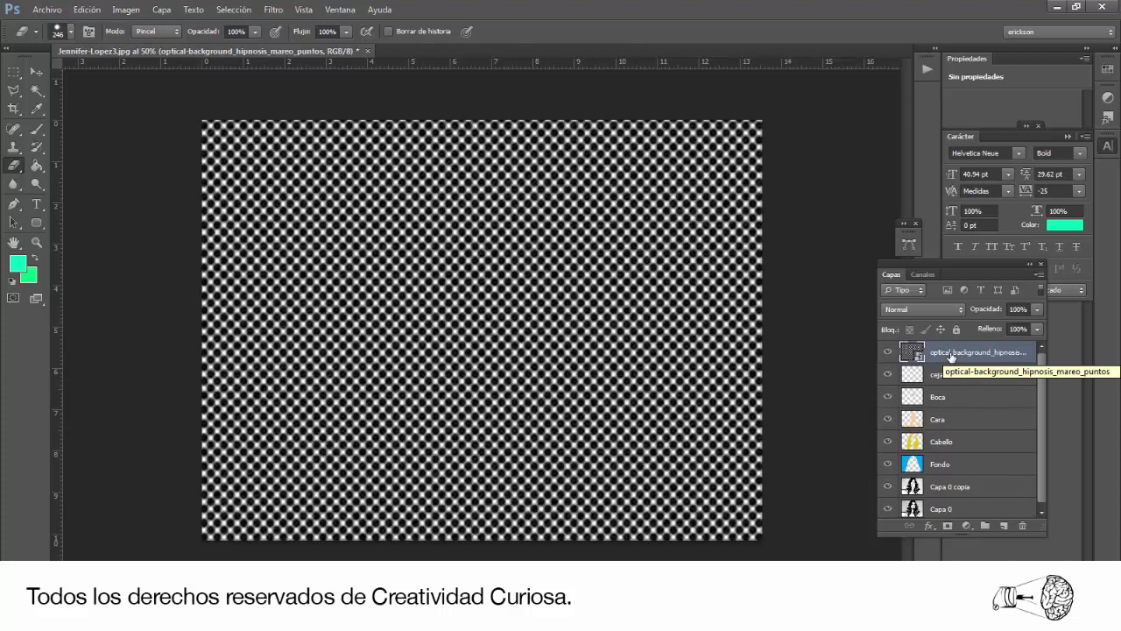
Rasterize the dot layer, blend it in Dividir mode at 20% opacity, and zoom out.
right_click(950, 355)
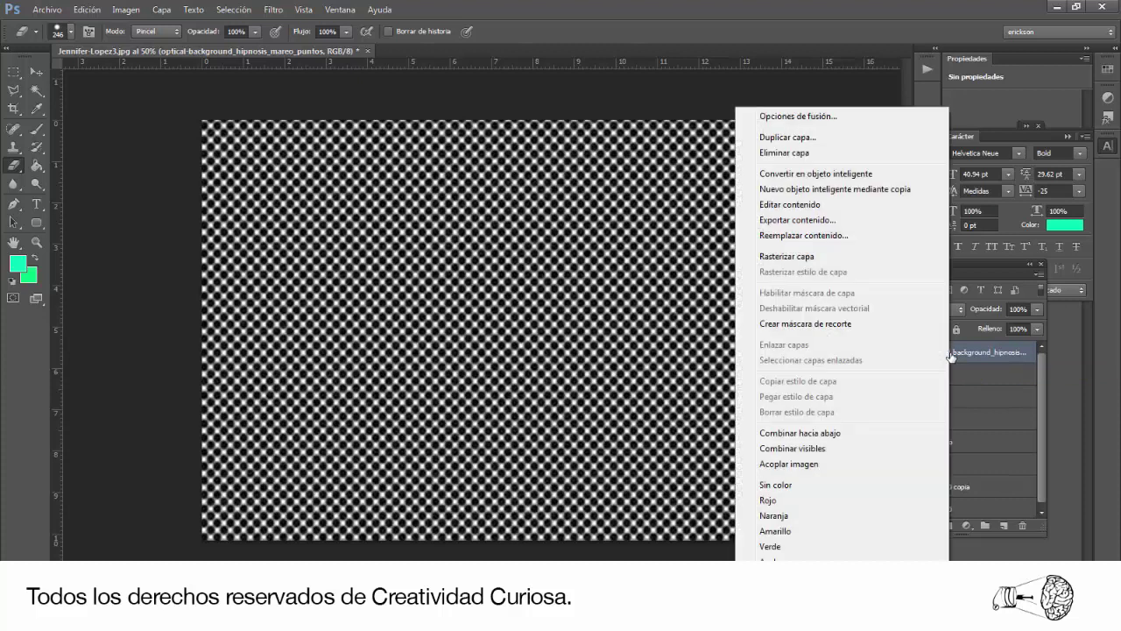
click(787, 262)
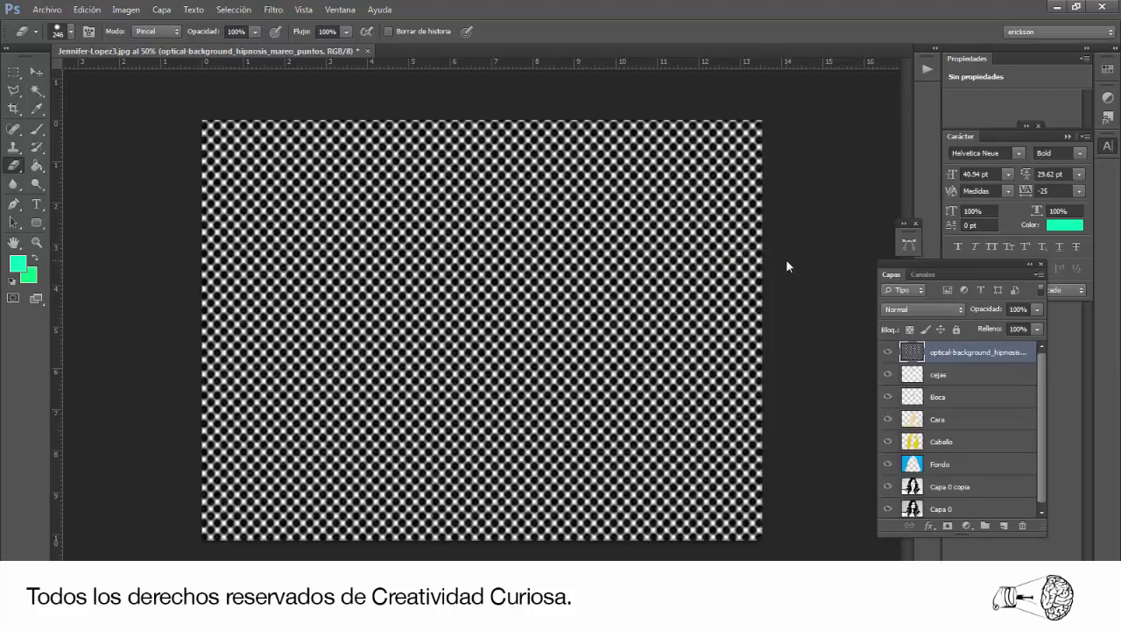
click(891, 310)
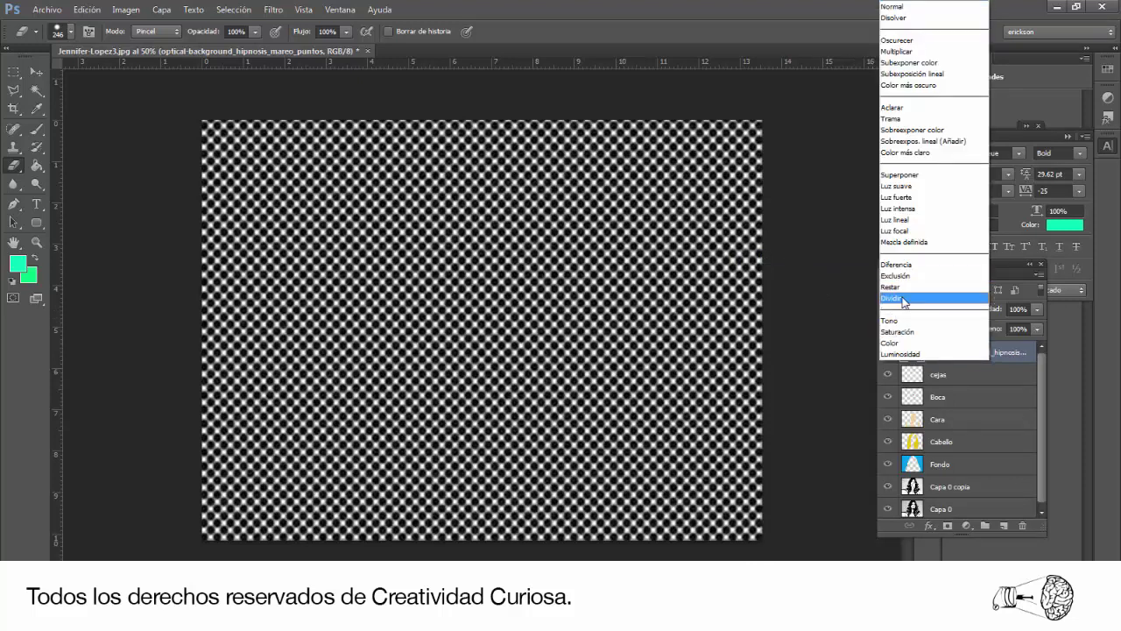
click(904, 299)
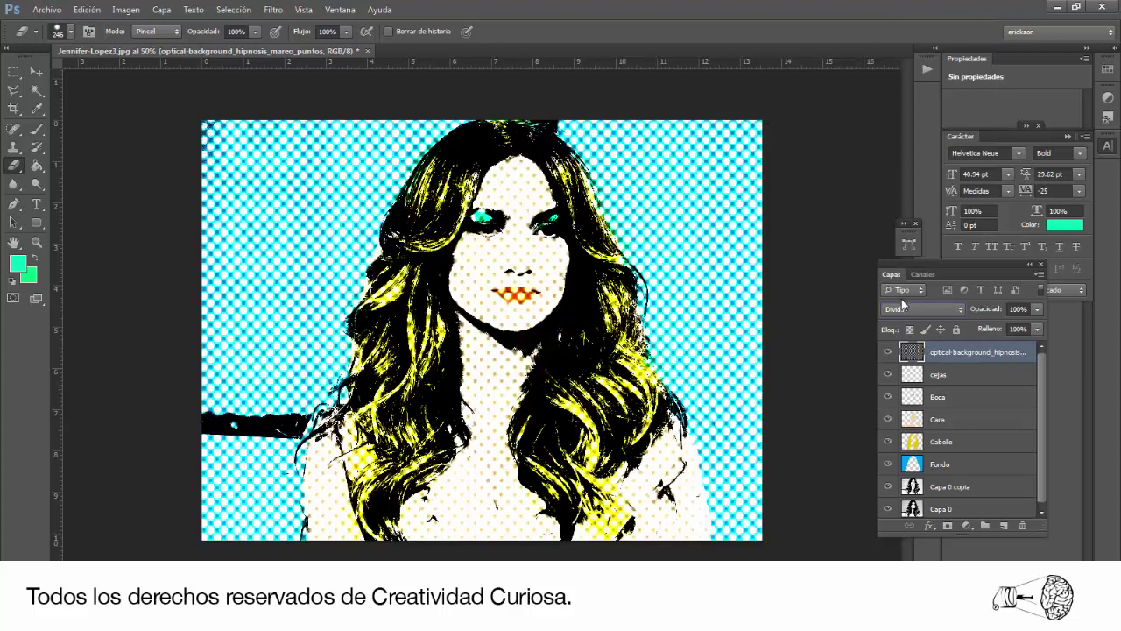
click(976, 312)
text(20)
key(Return)
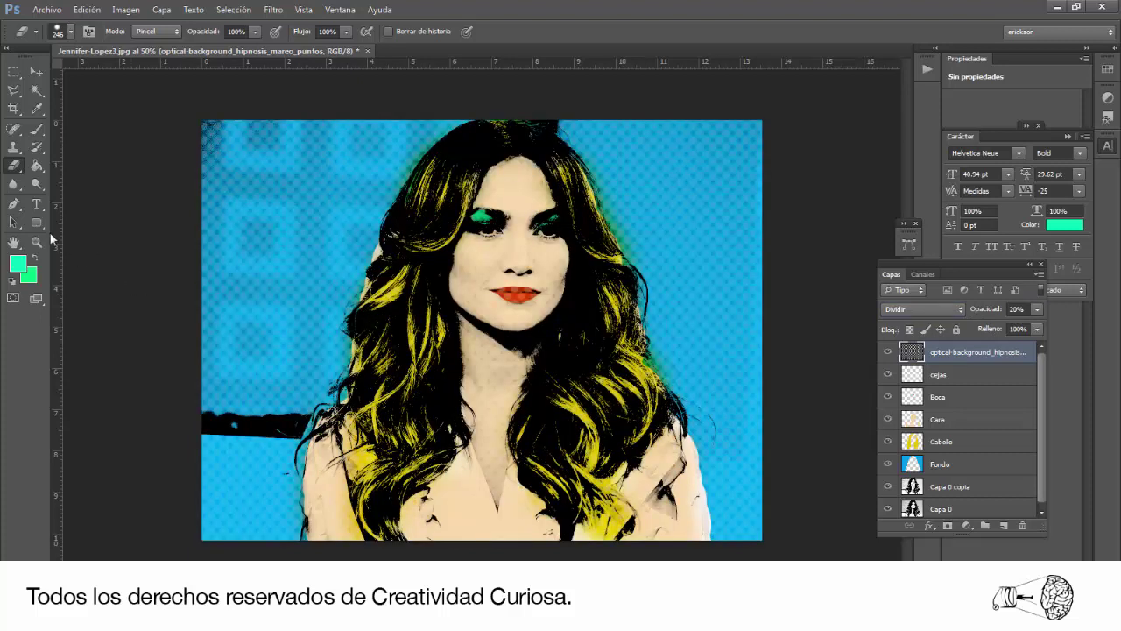
click(36, 242)
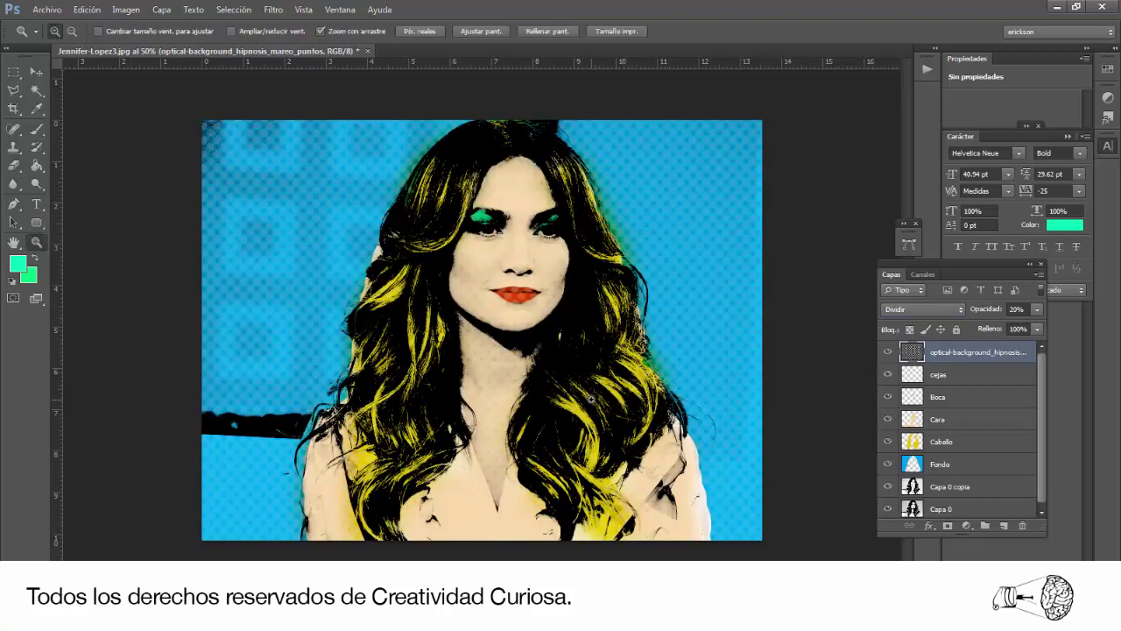
alt+click(591, 400)
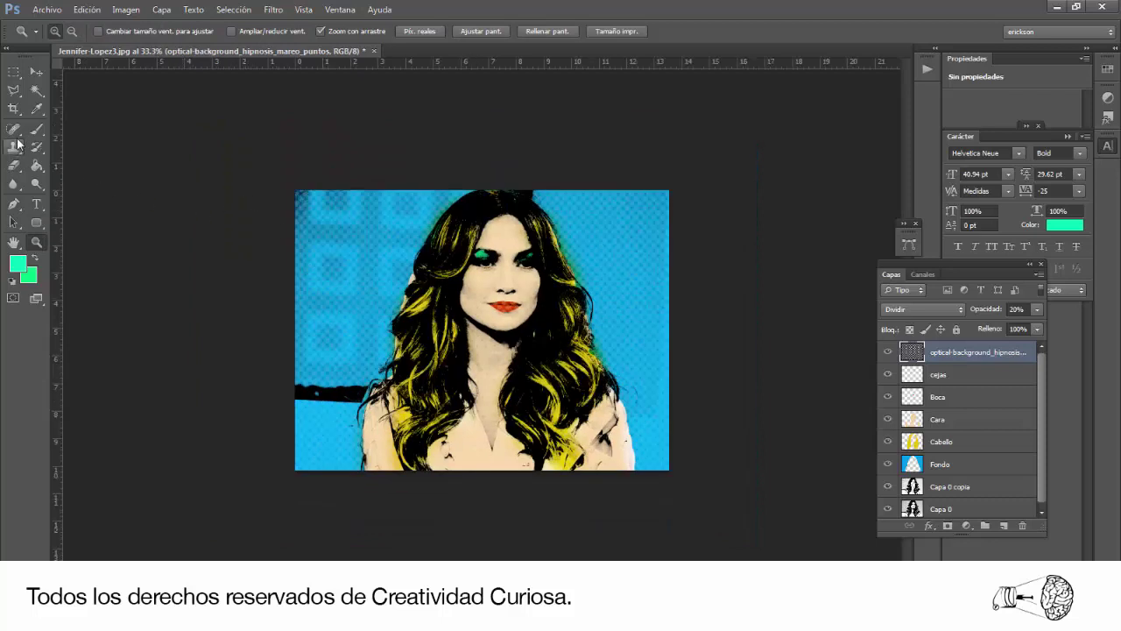
Extend the canvas to the right with the Crop tool.
click(13, 107)
drag(668, 329, 860, 358)
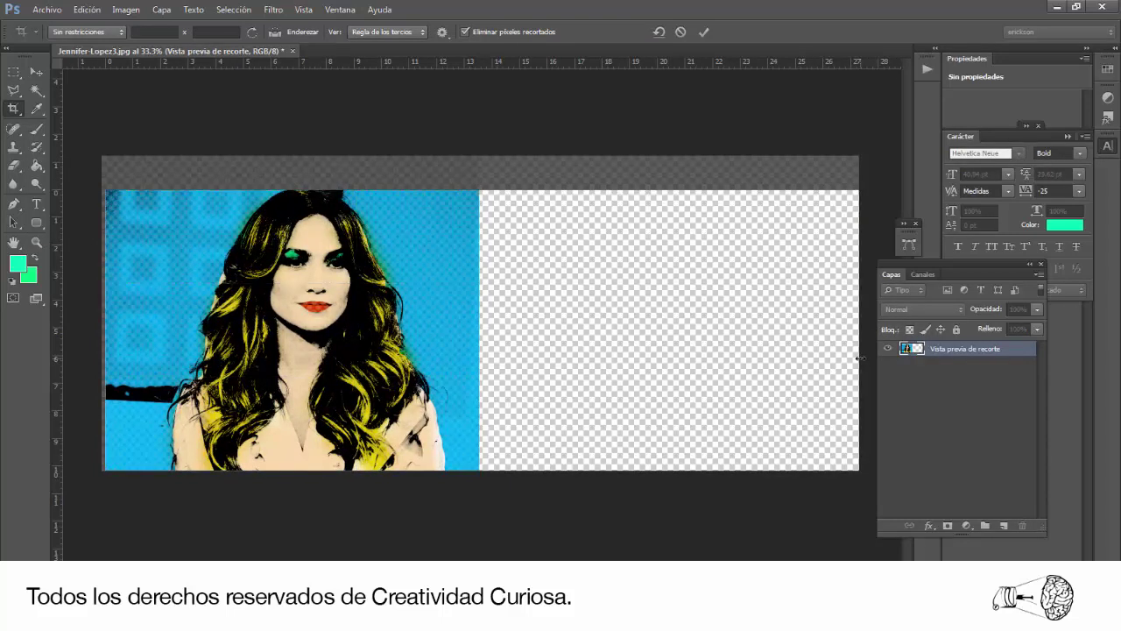
key(Return)
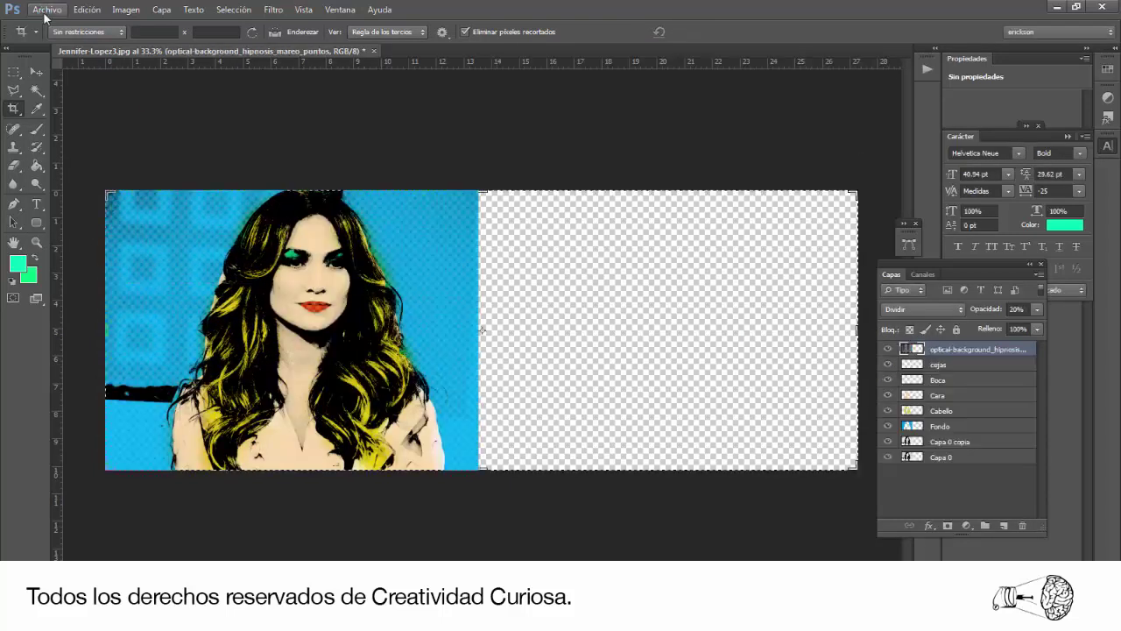
Place the original photo into the right half of the canvas.
click(46, 10)
click(63, 231)
double_click(113, 90)
mouse_move(506, 343)
mouse_down()
mouse_move(696, 346)
mouse_move(661, 335)
mouse_up()
key(Return)
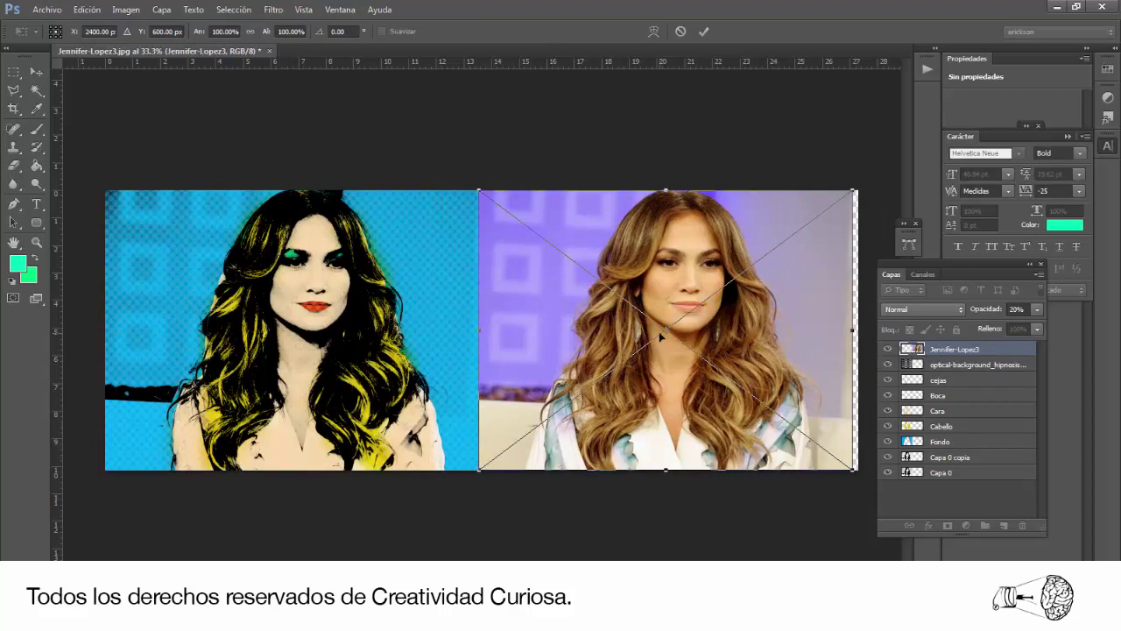
Adjust the canvas's right edge to fit the photo with a final crop.
key(c)
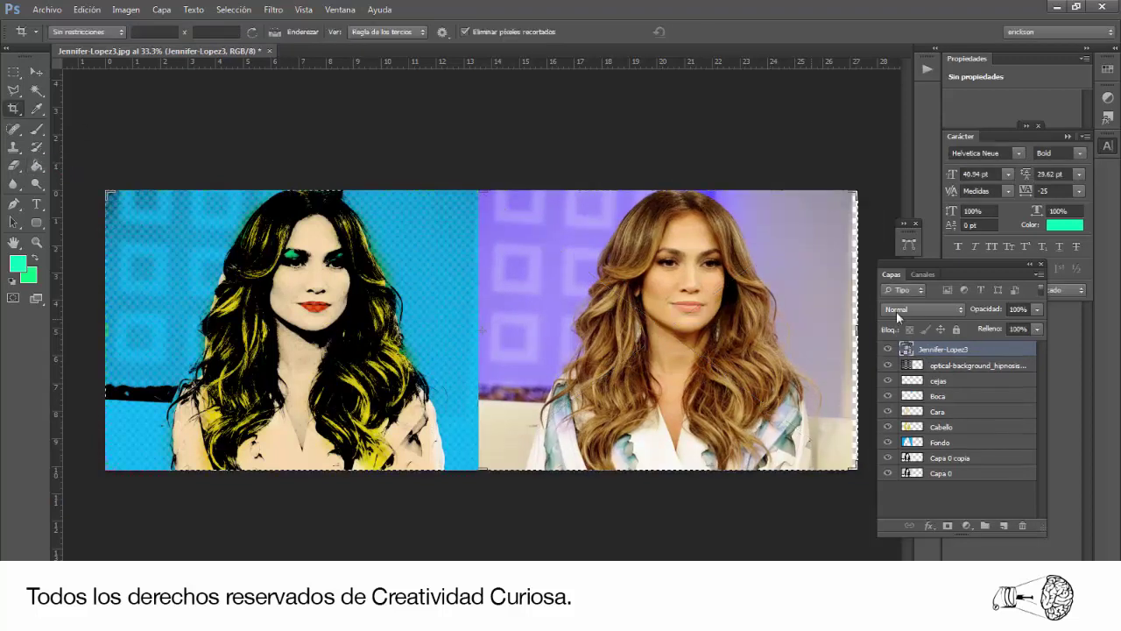
drag(854, 329, 859, 330)
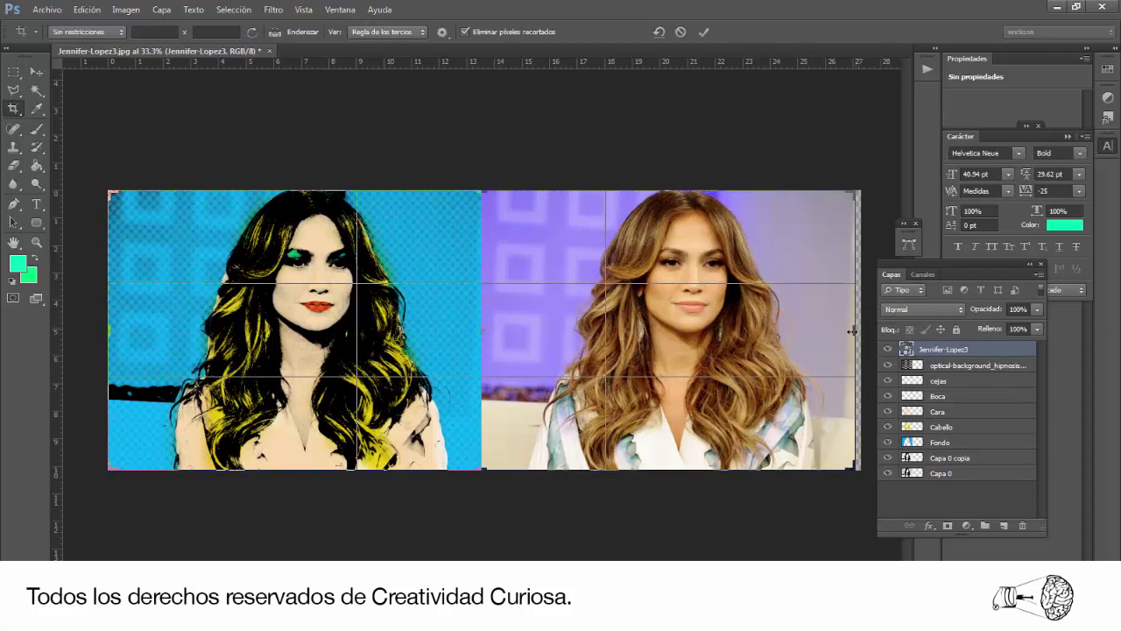
key(Return)
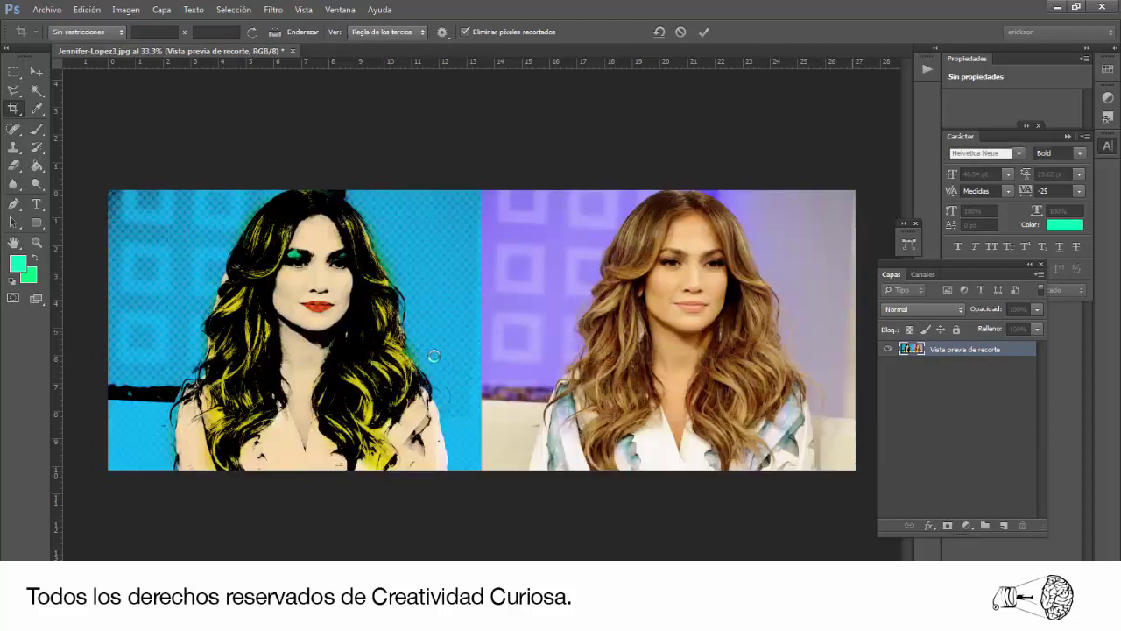